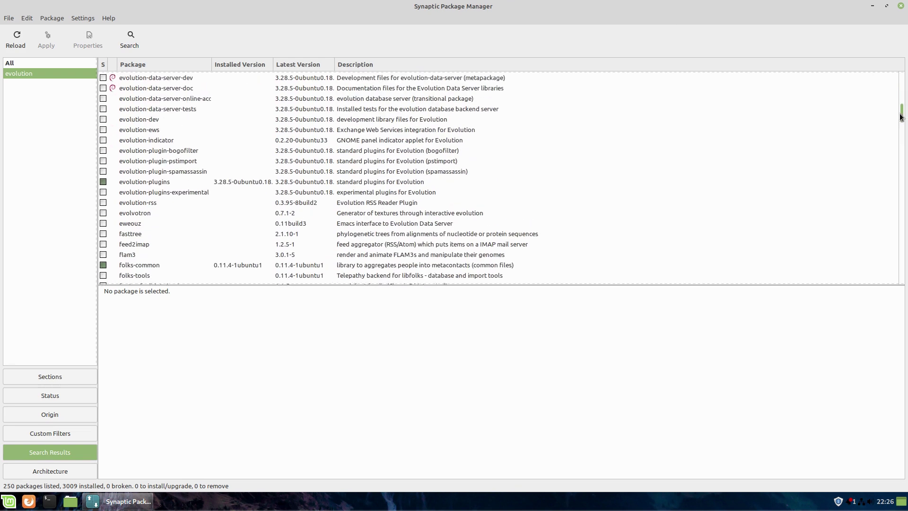
{"action": "scroll", "coordinate": [199, 125], "scroll_direction": "up", "scroll_amount": 1}
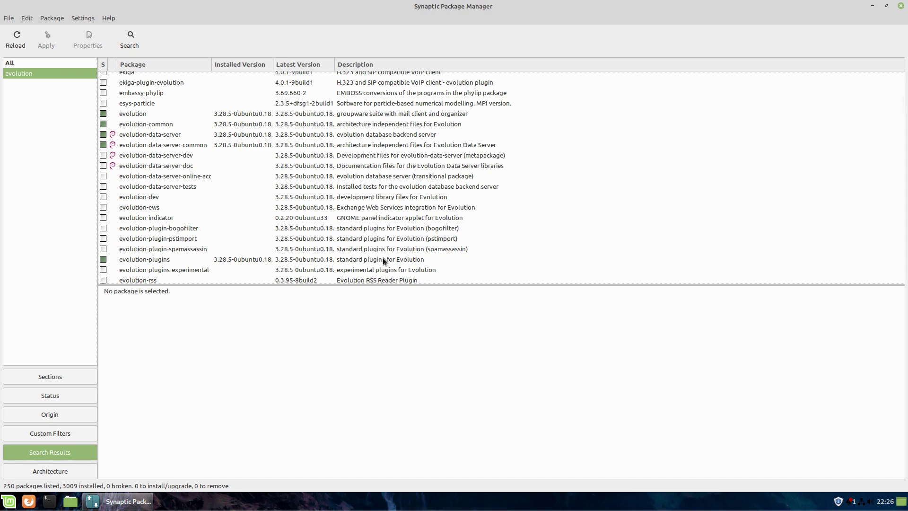
- Check the installed Evolution packages in Synaptic, then close the package manager
{"action": "left_click", "coordinate": [900, 6]}
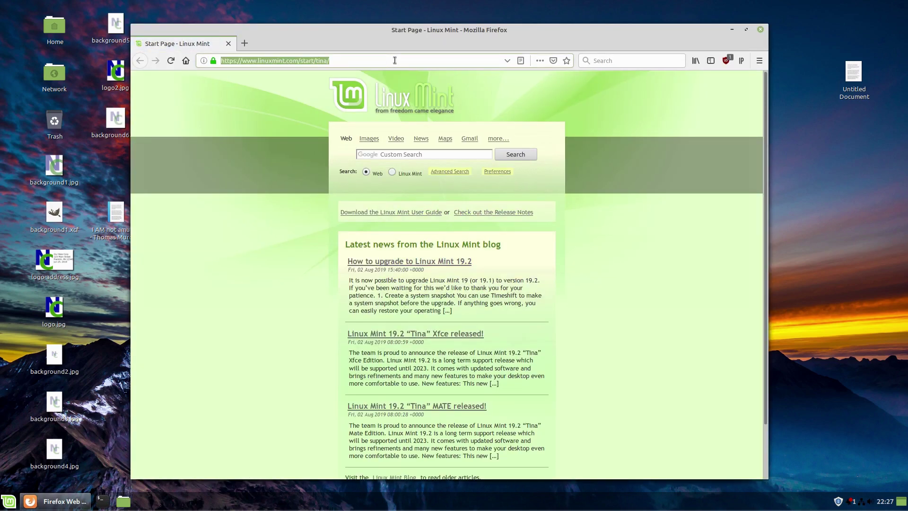
- Load tlml.link/webmail in Firefox using the address autocompletion
{"action": "type", "text": "tlml.link/"}
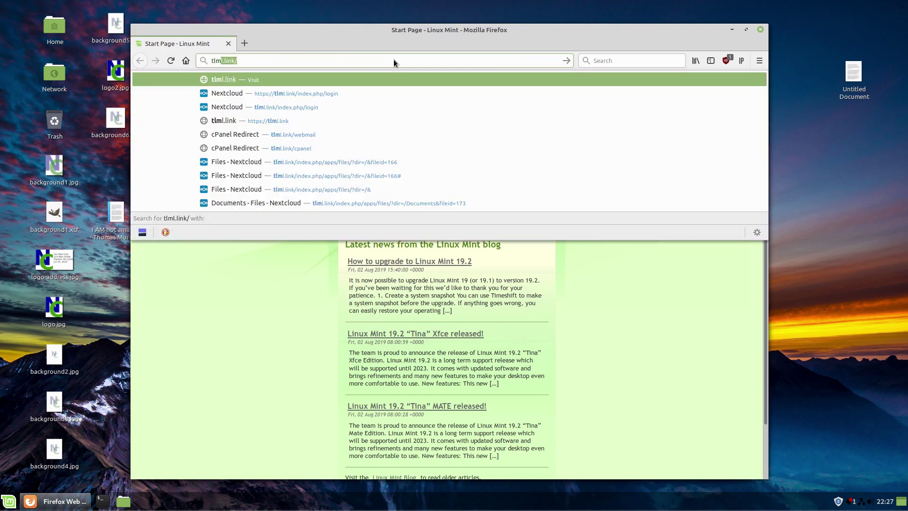
{"action": "key", "text": "End"}
{"action": "type", "text": "web"}
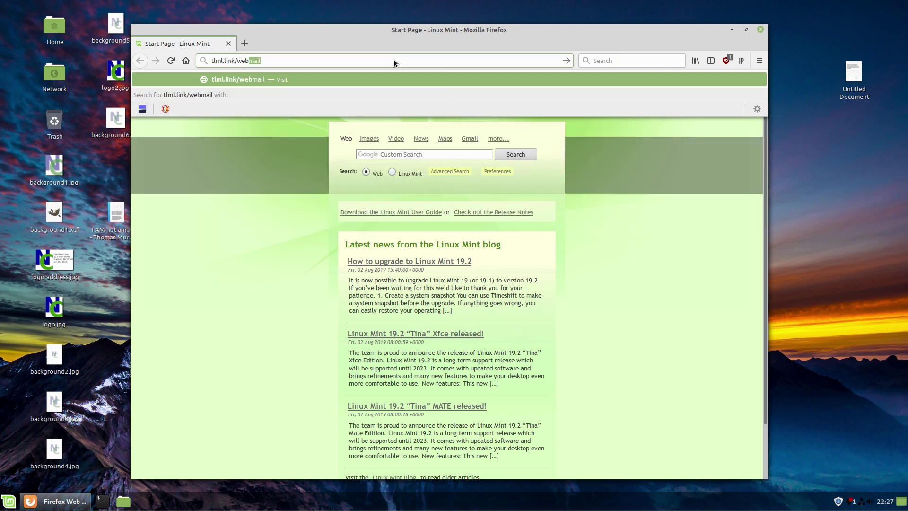
{"action": "key", "text": "Return"}
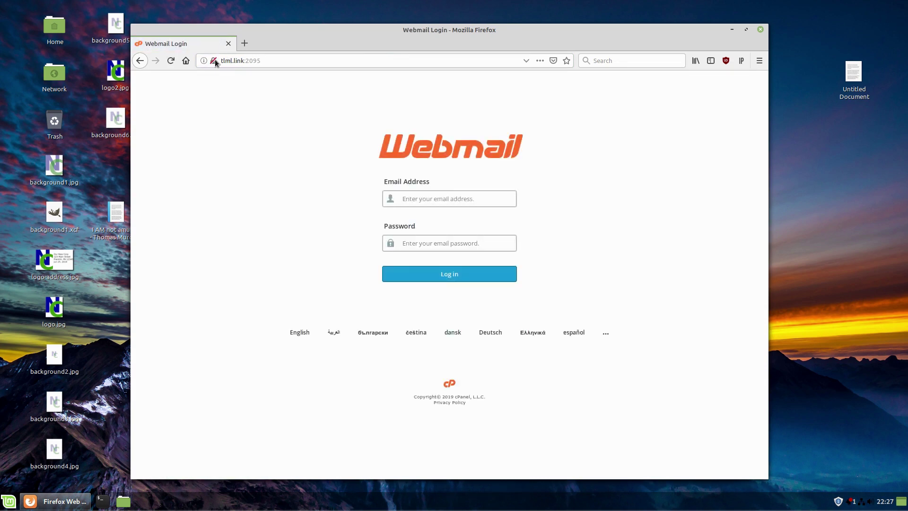
{"action": "left_click", "coordinate": [277, 61]}
{"action": "type", "text": "https://"}
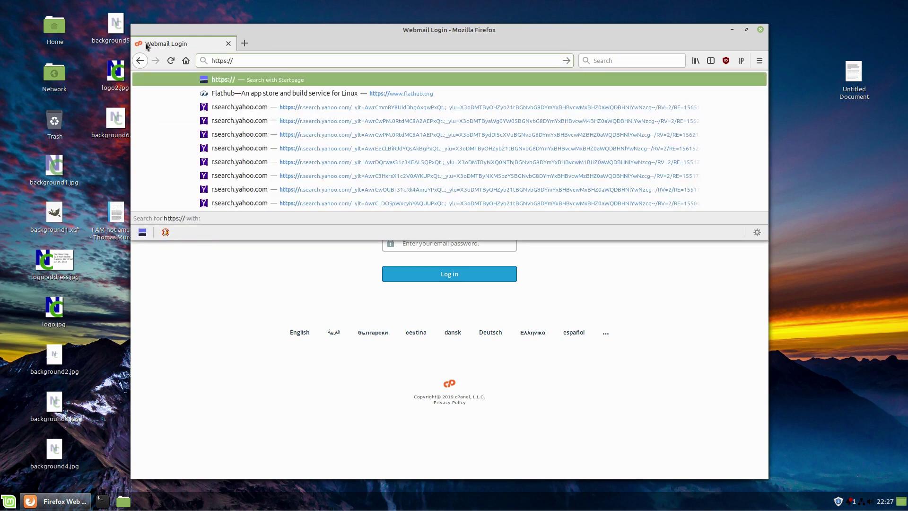
{"action": "type", "text": "tlml.link/"}
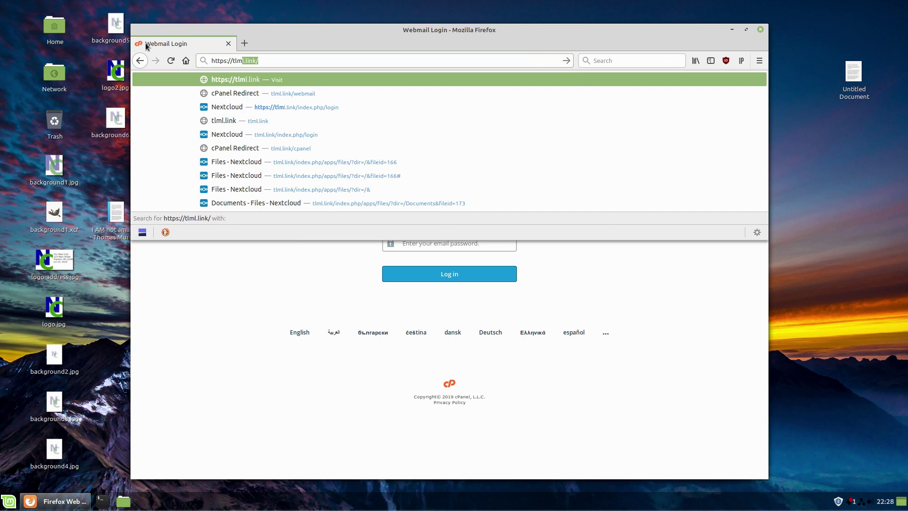
{"action": "key", "text": "Right"}
{"action": "type", "text": "webmail"}
{"action": "key", "text": "Return"}
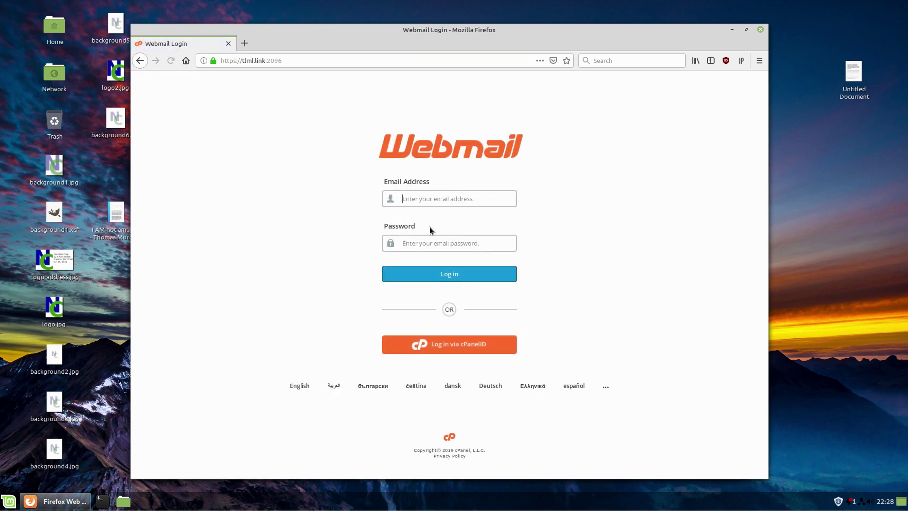
- Log in with the saved account e-mail address and the pasted account password
{"action": "left_click", "coordinate": [461, 203]}
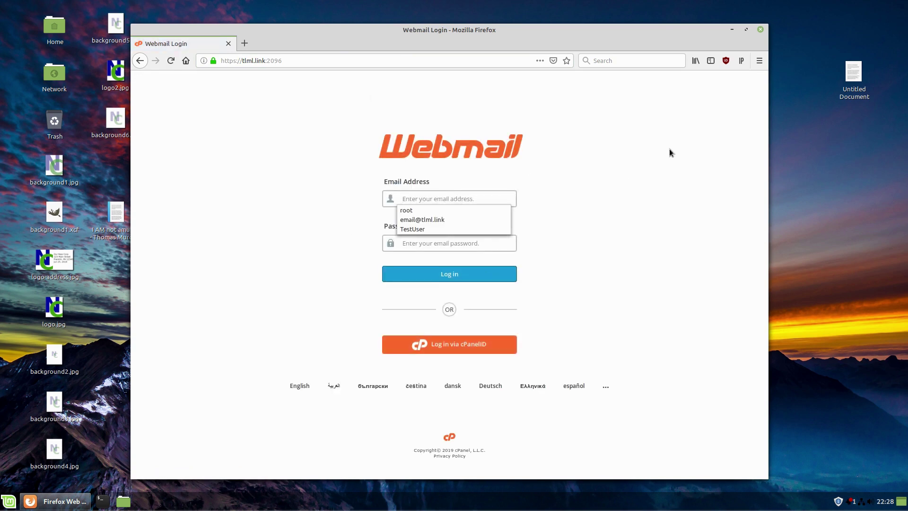
{"action": "type", "text": "email"}
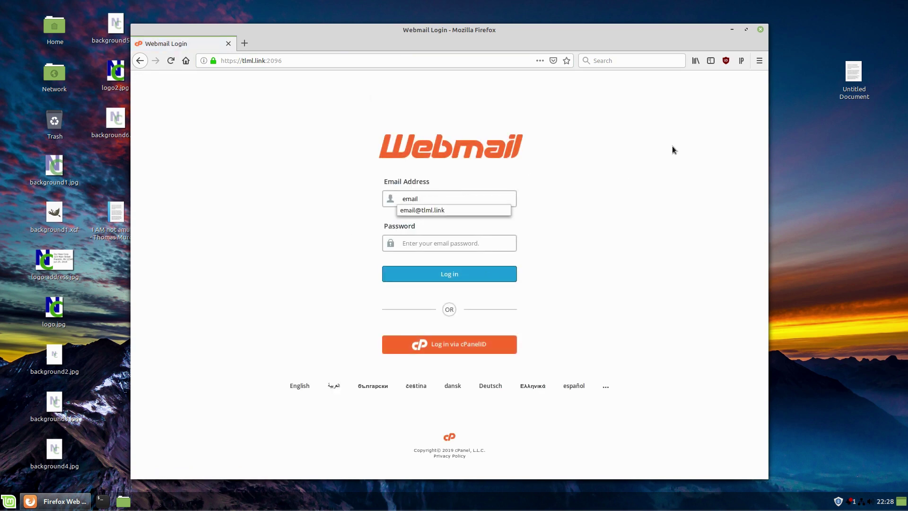
{"action": "left_click", "coordinate": [453, 211]}
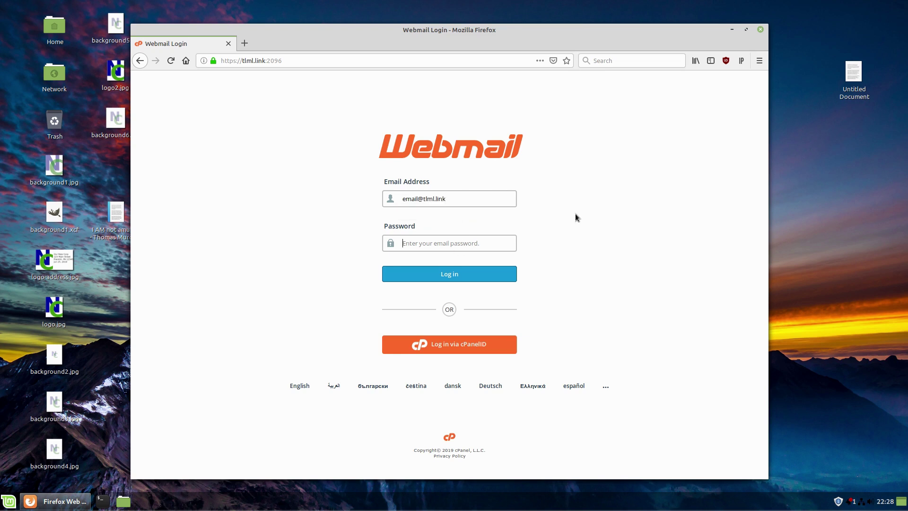
{"action": "key", "text": "ctrl+v"}
{"action": "left_click", "coordinate": [455, 278]}
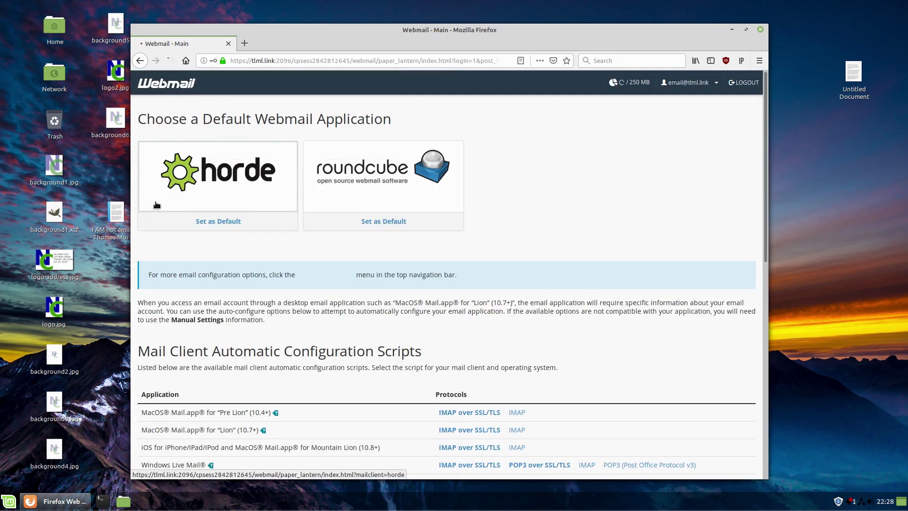
- Set Roundcube as default webmail, then scroll to the manual settings (mail.tlml.link, ports 993/995/465)
{"action": "left_click", "coordinate": [139, 60]}
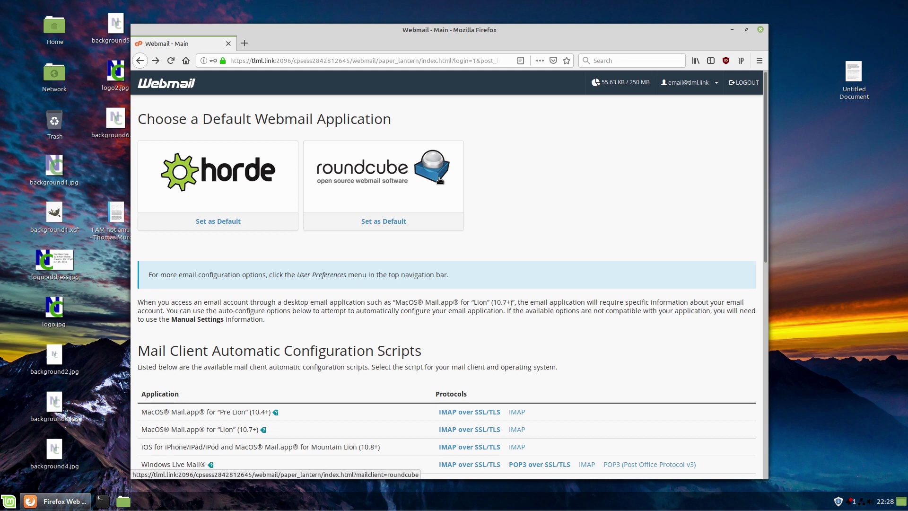
{"action": "left_click", "coordinate": [356, 189]}
{"action": "scroll", "coordinate": [515, 169], "scroll_direction": "down", "scroll_amount": 5}
{"action": "scroll", "coordinate": [344, 209], "scroll_direction": "down", "scroll_amount": 3}
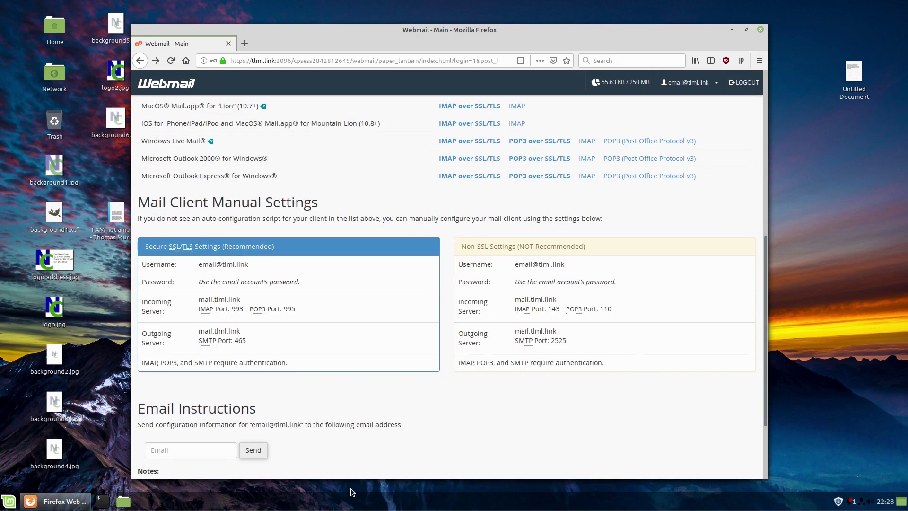
{"action": "left_click", "coordinate": [708, 83]}
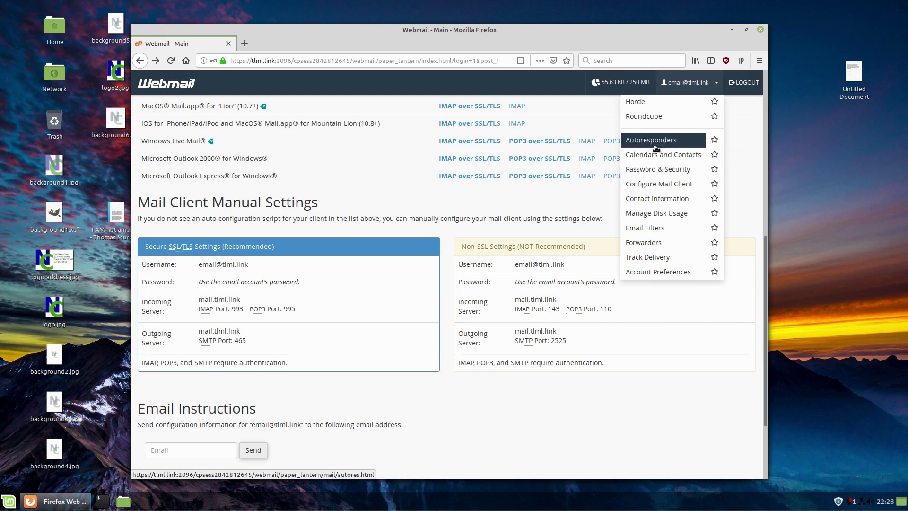
{"action": "left_click", "coordinate": [587, 437]}
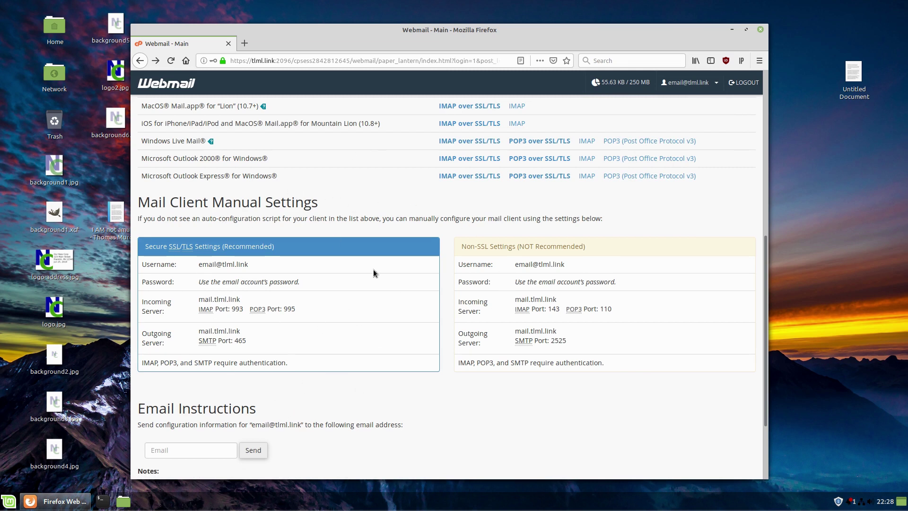
- Select the secure username, password note and incoming server mail.tlml.link from the settings box
{"action": "left_click_drag", "start_coordinate": [199, 264], "coordinate": [253, 266]}
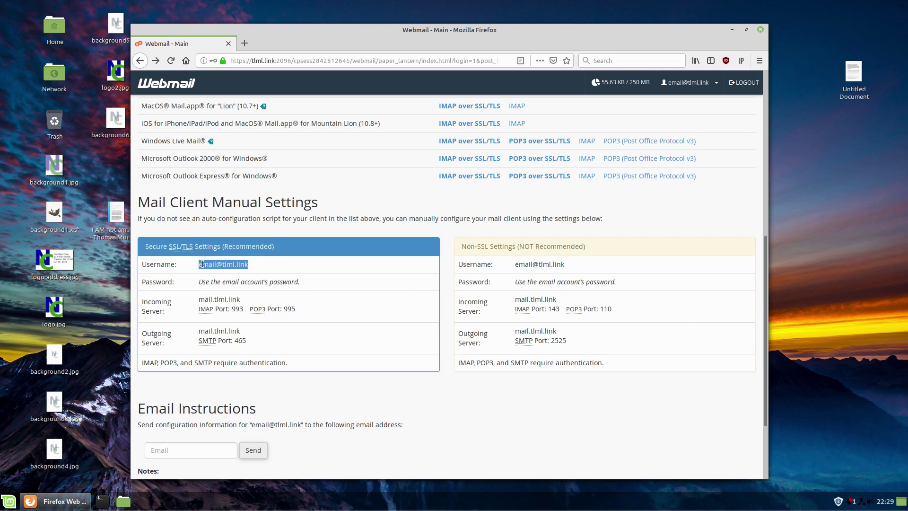
{"action": "left_click_drag", "start_coordinate": [199, 282], "coordinate": [305, 288]}
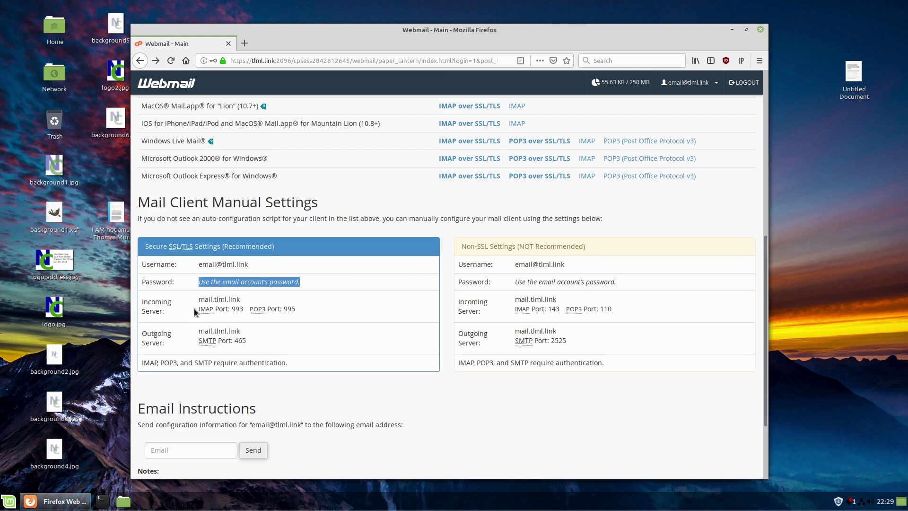
{"action": "left_click_drag", "start_coordinate": [198, 299], "coordinate": [248, 299]}
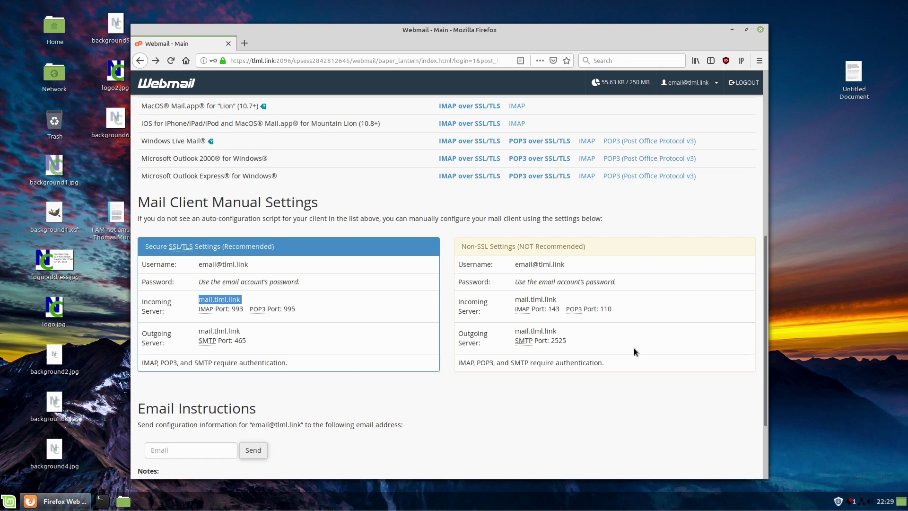
{"action": "scroll", "coordinate": [410, 331], "scroll_direction": "down", "scroll_amount": 2}
{"action": "scroll", "coordinate": [189, 416], "scroll_direction": "up", "scroll_amount": 3}
- Launch Evolution from the Mint menu by searching 'evol'
{"action": "left_click", "coordinate": [11, 502]}
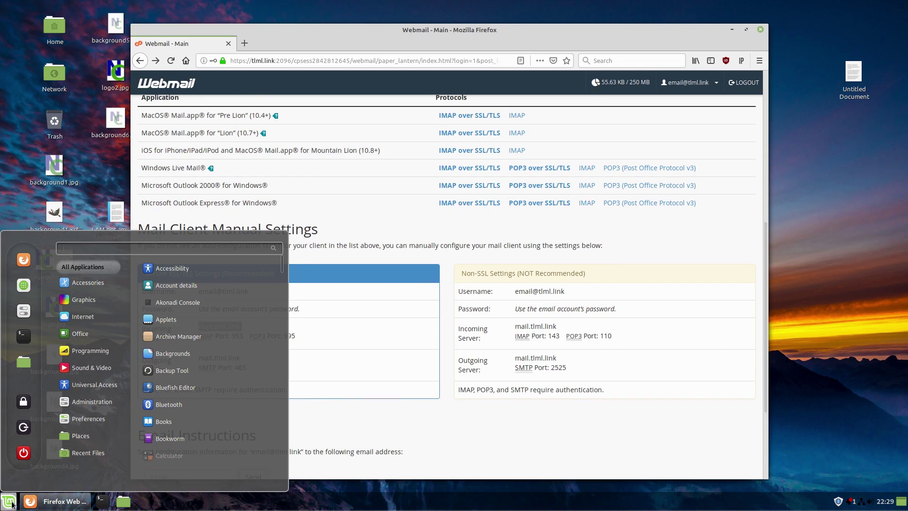
{"action": "type", "text": "evol"}
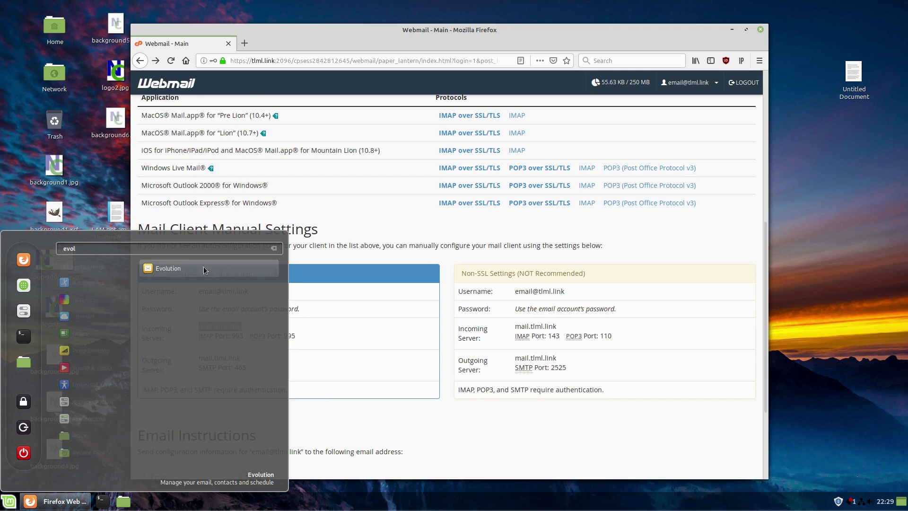
{"action": "left_click", "coordinate": [190, 270]}
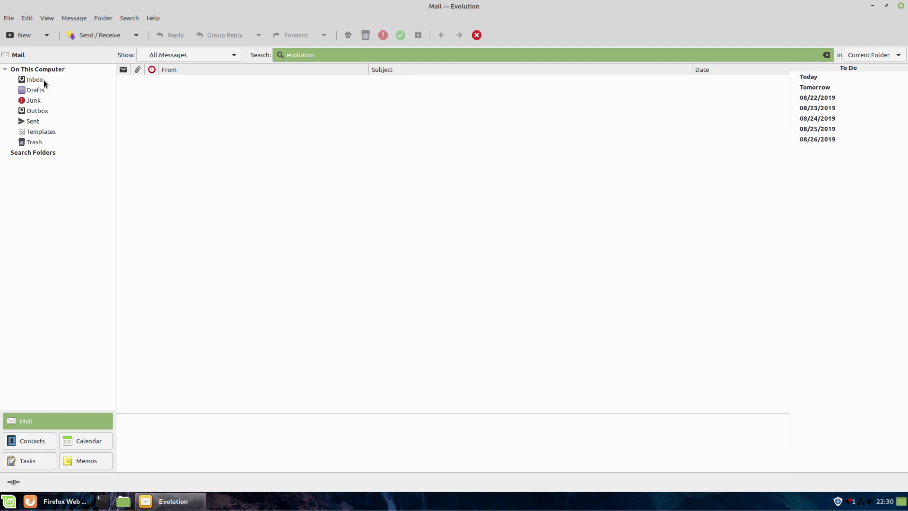
- View the online Contacts address book, then step the calendar back to April 2019
{"action": "left_click", "coordinate": [43, 440]}
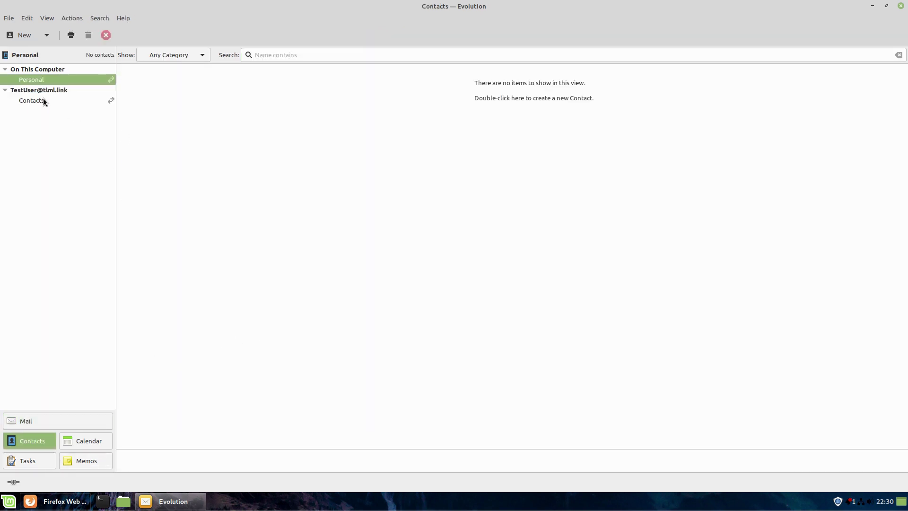
{"action": "left_click", "coordinate": [44, 101]}
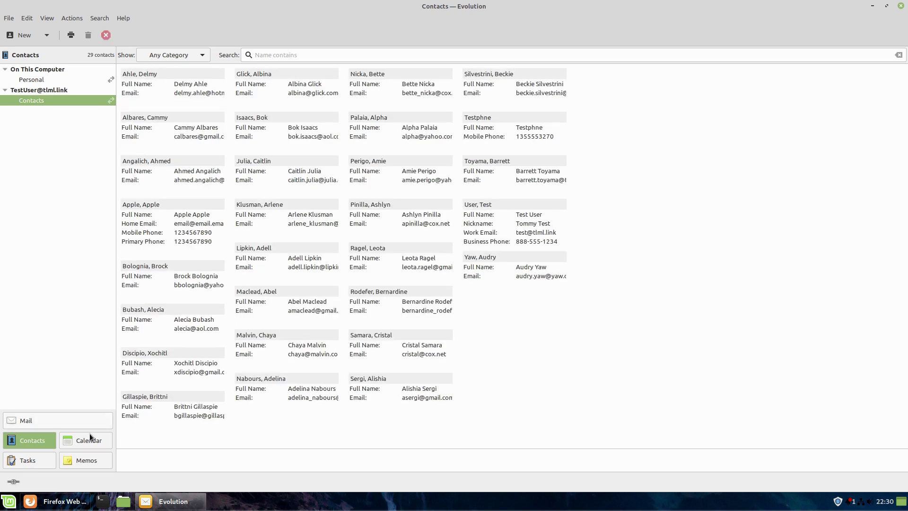
{"action": "key", "text": "ctrl+3"}
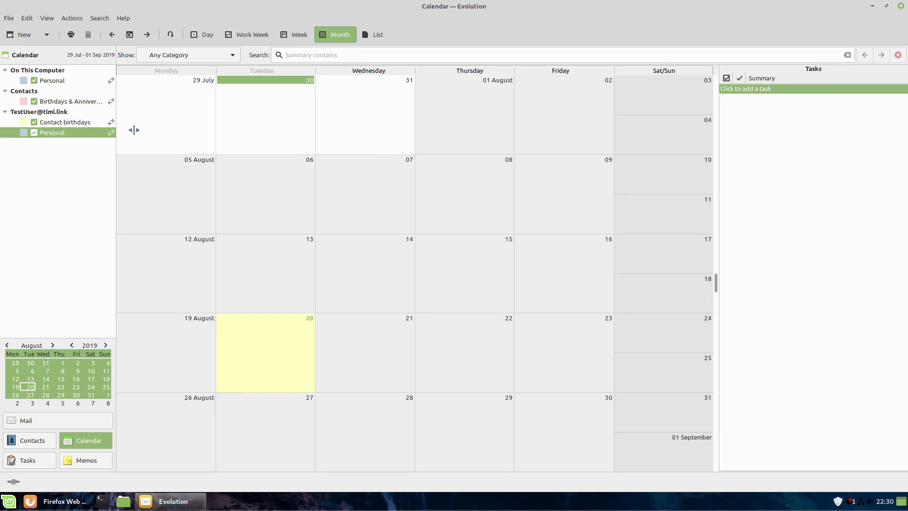
{"action": "left_click", "coordinate": [115, 35]}
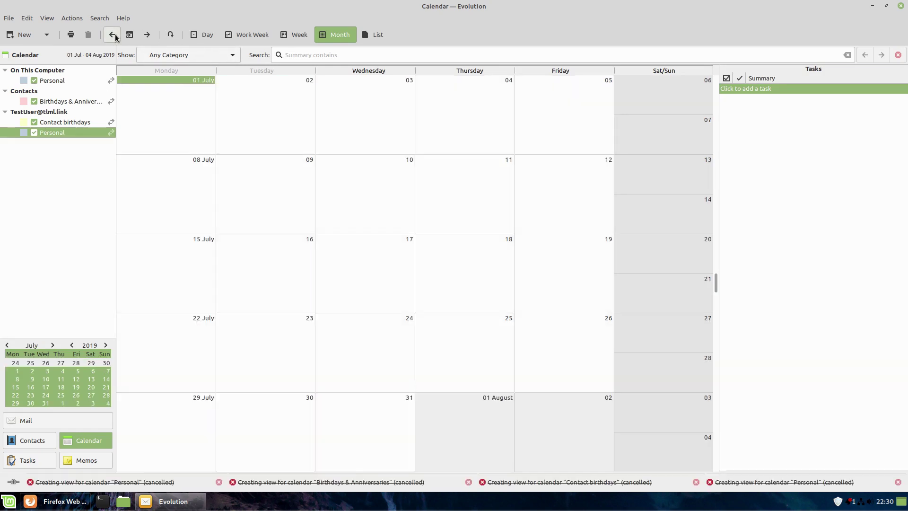
{"action": "left_click", "coordinate": [115, 34]}
{"action": "left_click", "coordinate": [115, 35]}
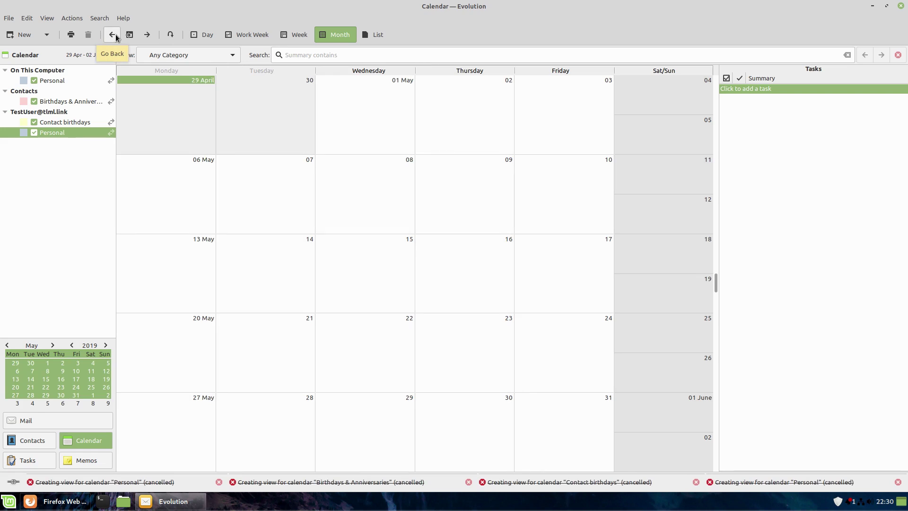
{"action": "left_click", "coordinate": [115, 35]}
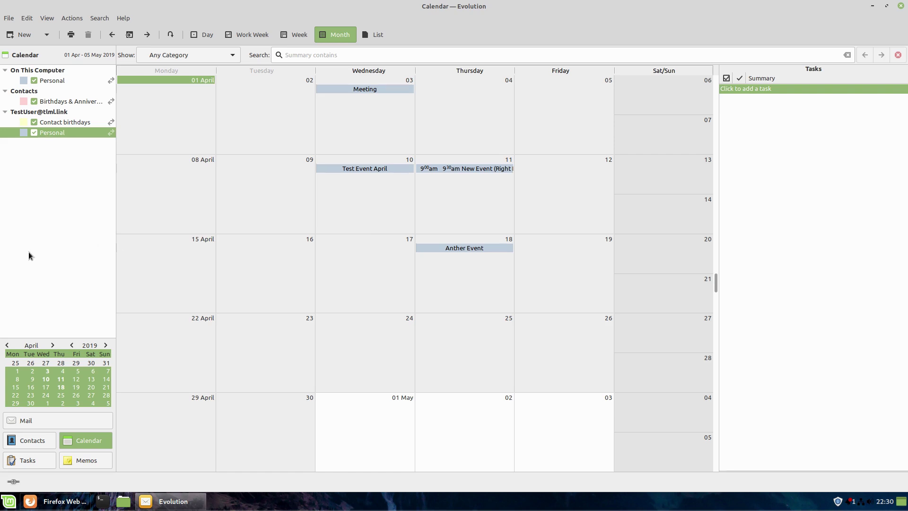
- Look at the Tasks and Memos views, then return to Mail
{"action": "left_click", "coordinate": [48, 421]}
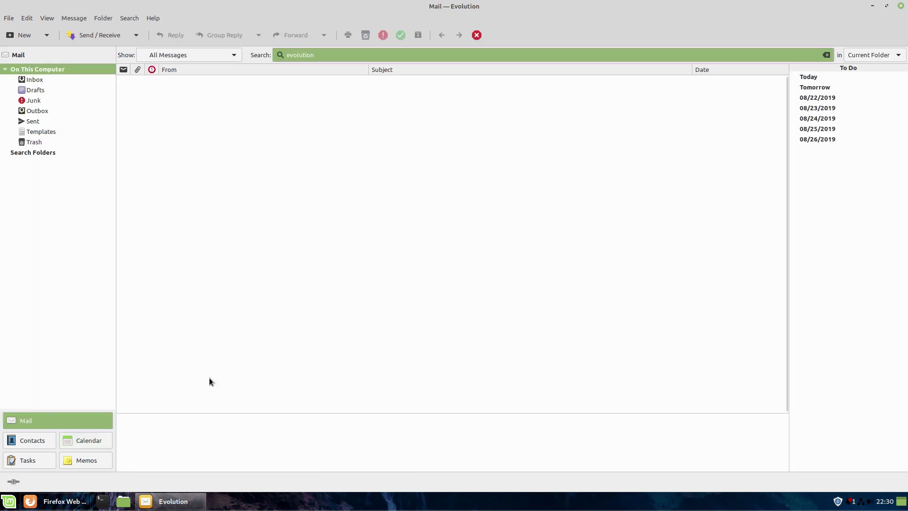
{"action": "left_click", "coordinate": [30, 460]}
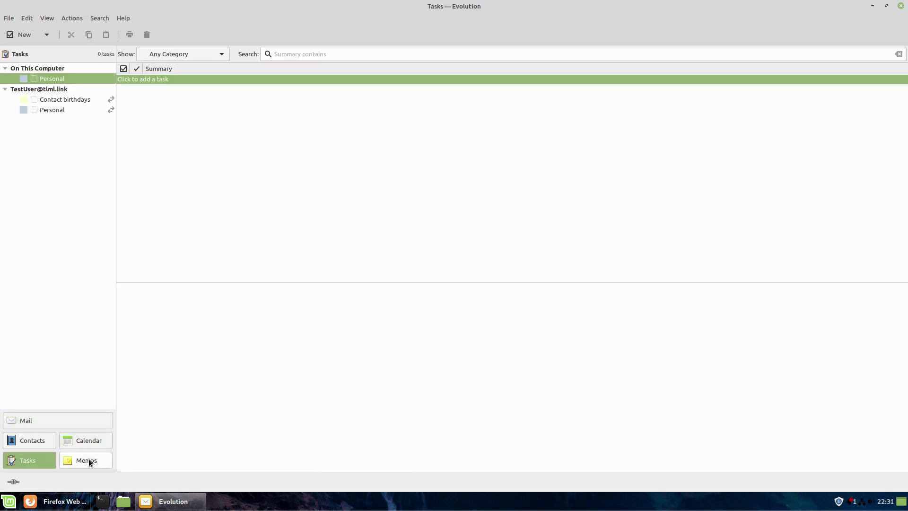
{"action": "left_click", "coordinate": [88, 460]}
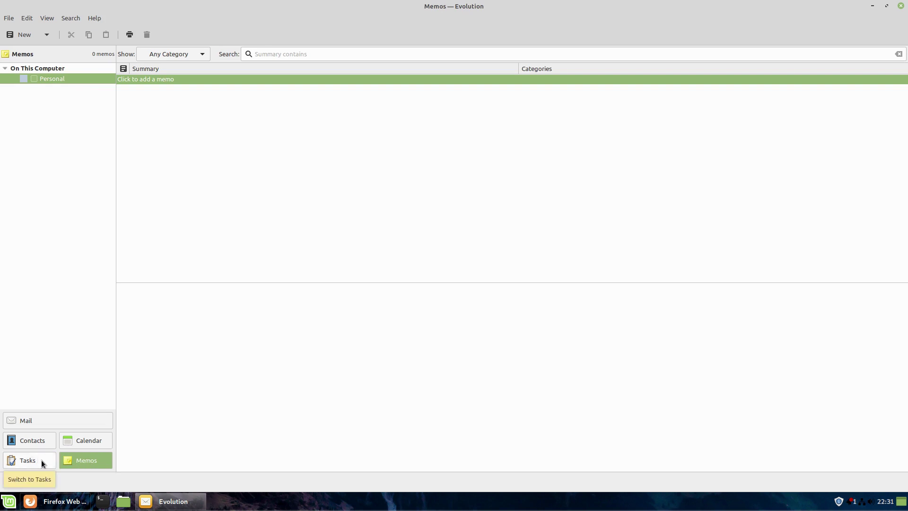
{"action": "left_click", "coordinate": [45, 421]}
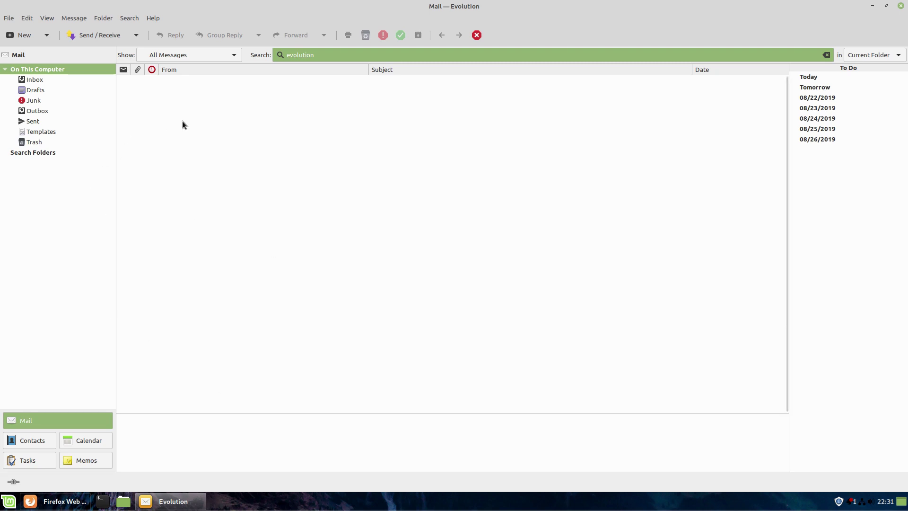
- Look through Evolution's Edit, Message, Folder and View menus for settings like Accounts and Preferences
{"action": "left_click", "coordinate": [31, 18]}
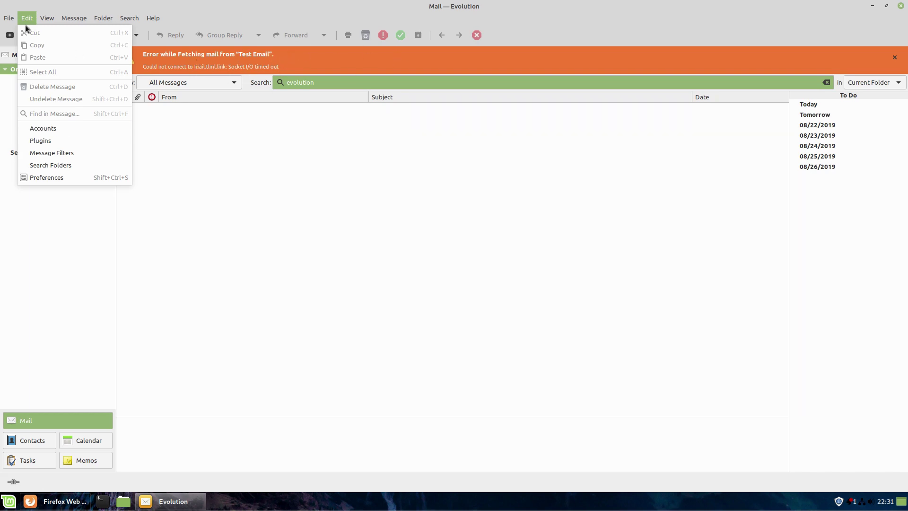
{"action": "left_click", "coordinate": [74, 18]}
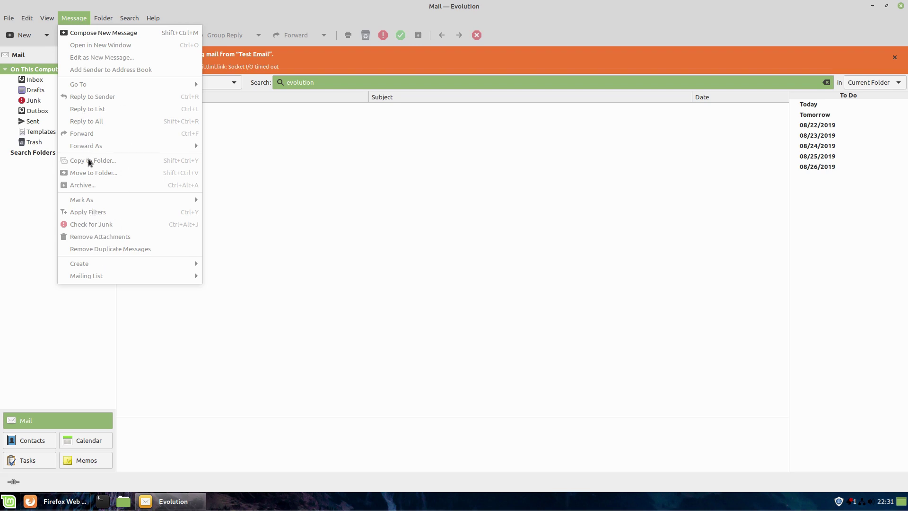
{"action": "mouse_move", "coordinate": [100, 17]}
{"action": "mouse_move", "coordinate": [46, 20]}
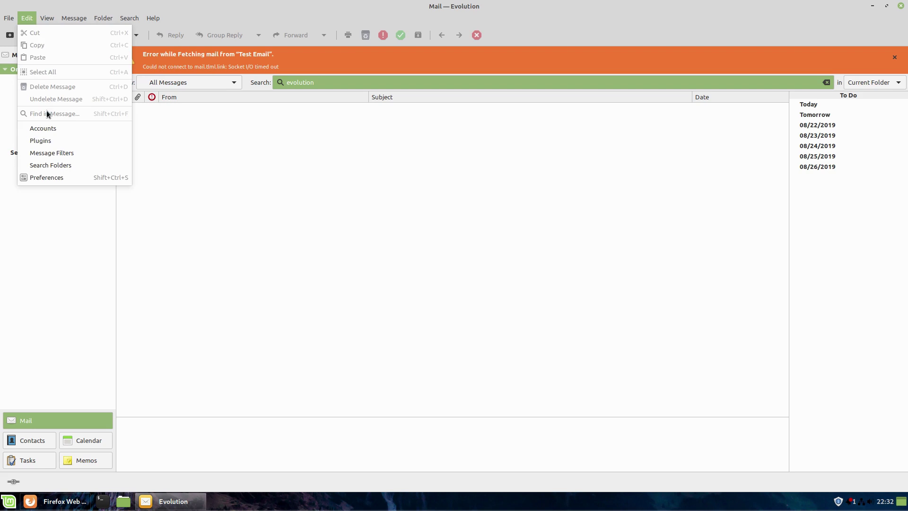
- Open Message Filters, keep the Incoming mail list shown, and cancel without changes
{"action": "left_click", "coordinate": [45, 156]}
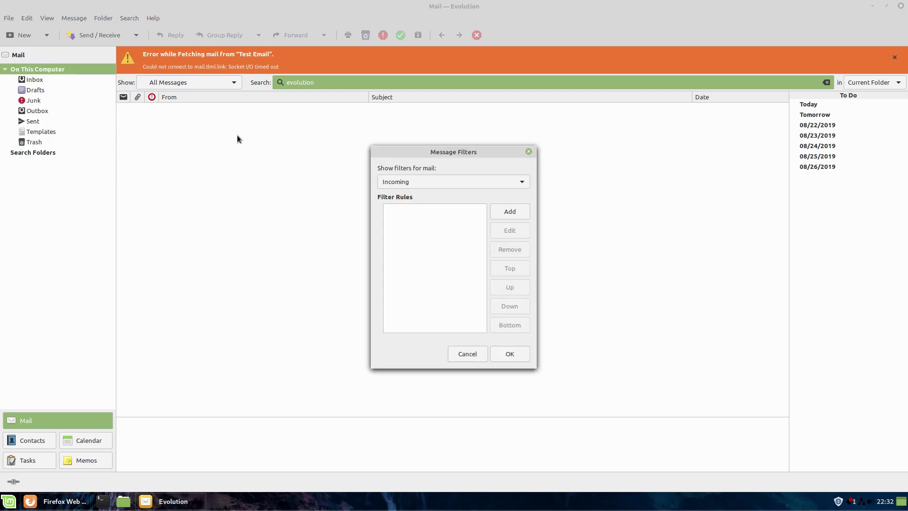
{"action": "left_click", "coordinate": [519, 184]}
{"action": "left_click", "coordinate": [518, 184]}
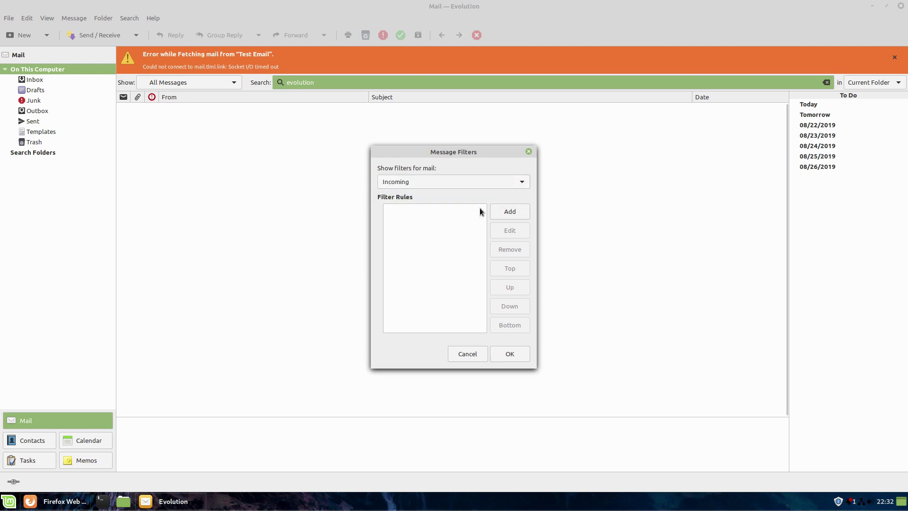
{"action": "left_click", "coordinate": [468, 354]}
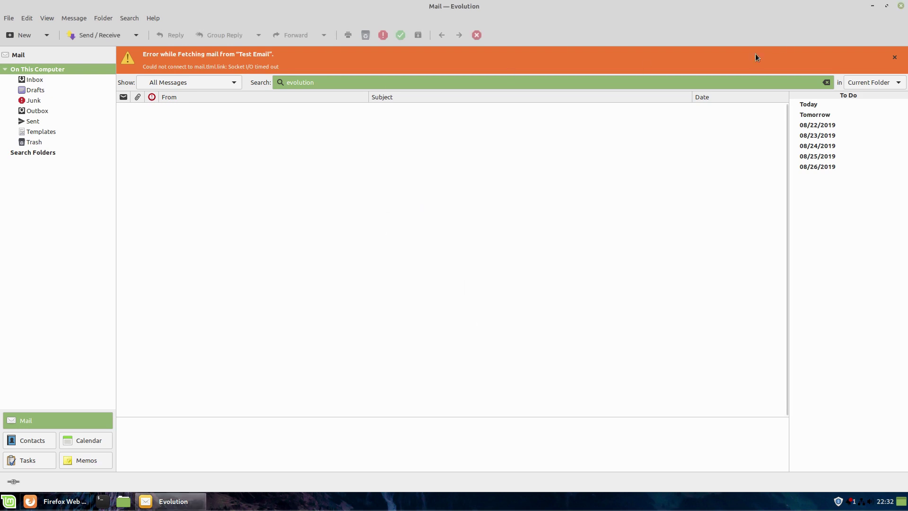
- Dismiss the mail fetching error banner and open Edit > Accounts
{"action": "left_click", "coordinate": [895, 57]}
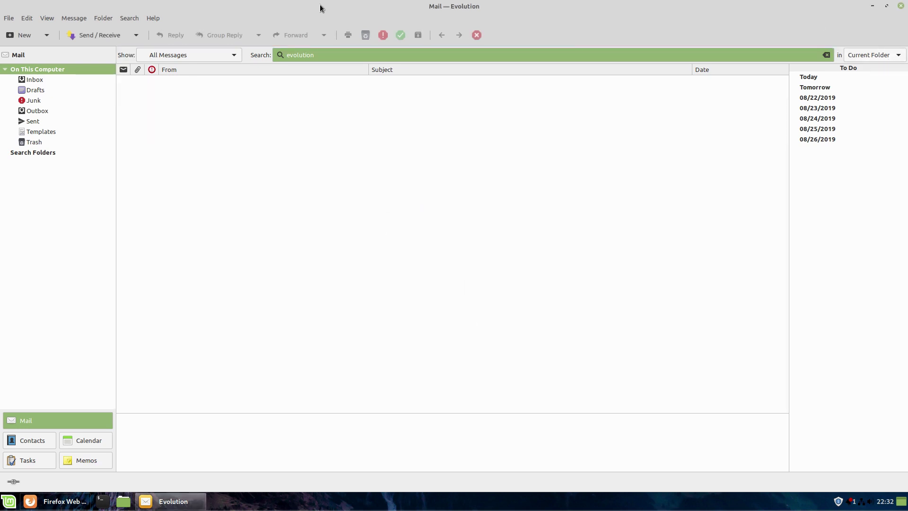
{"action": "left_click", "coordinate": [23, 19]}
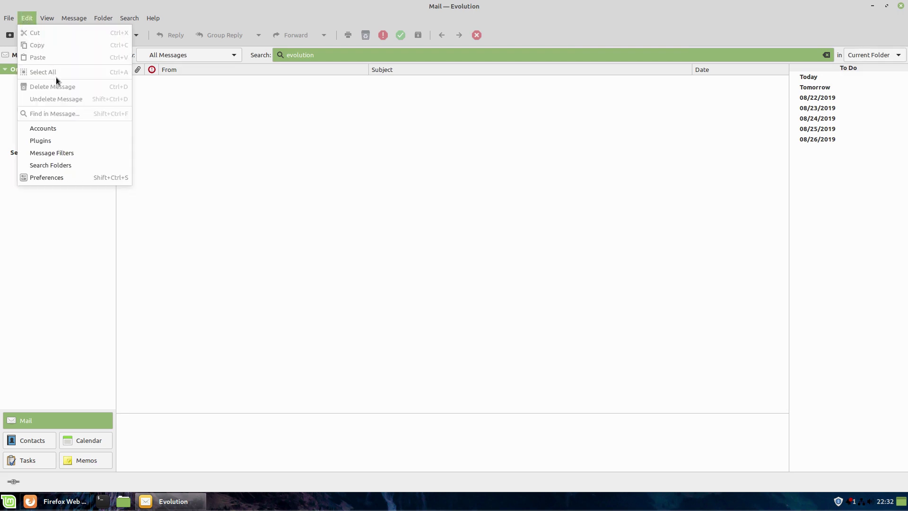
{"action": "left_click", "coordinate": [55, 127]}
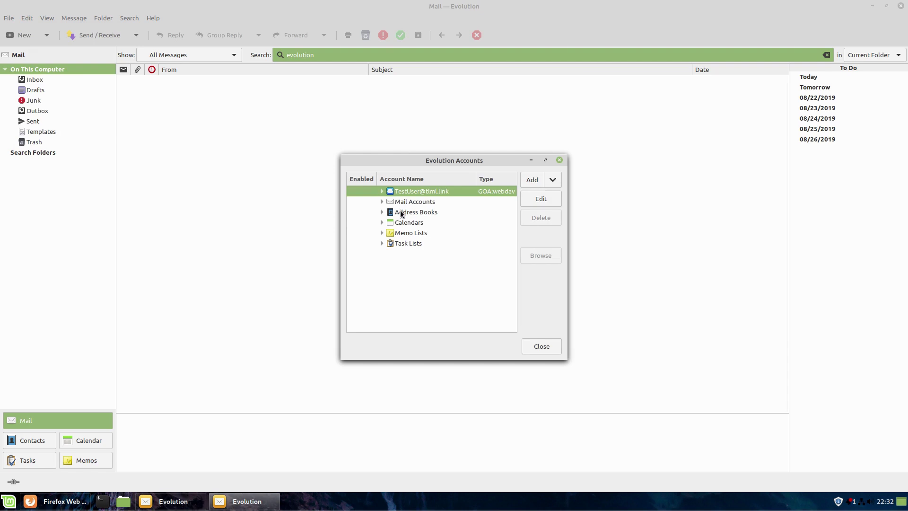
- Expand the Mail Accounts group and select the existing Test Email POP account
{"action": "left_click", "coordinate": [383, 212]}
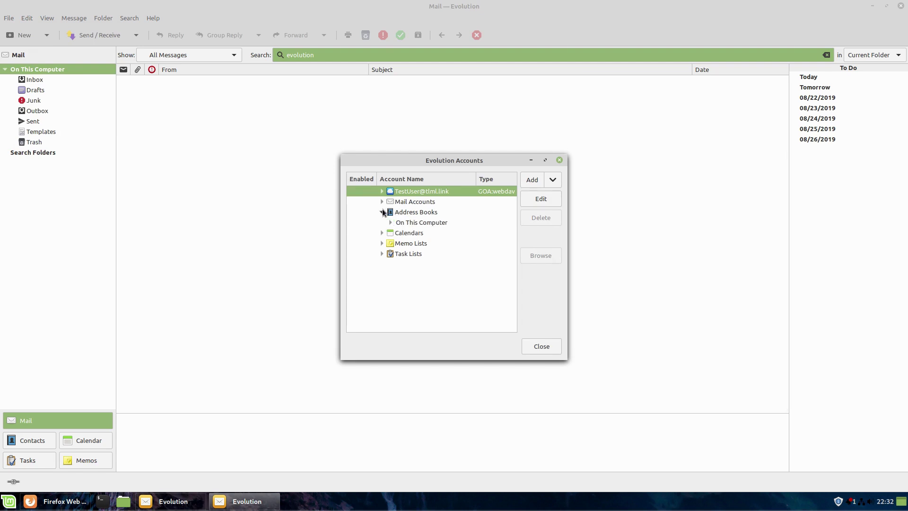
{"action": "left_click", "coordinate": [383, 212]}
{"action": "left_click", "coordinate": [383, 222]}
{"action": "left_click", "coordinate": [382, 222]}
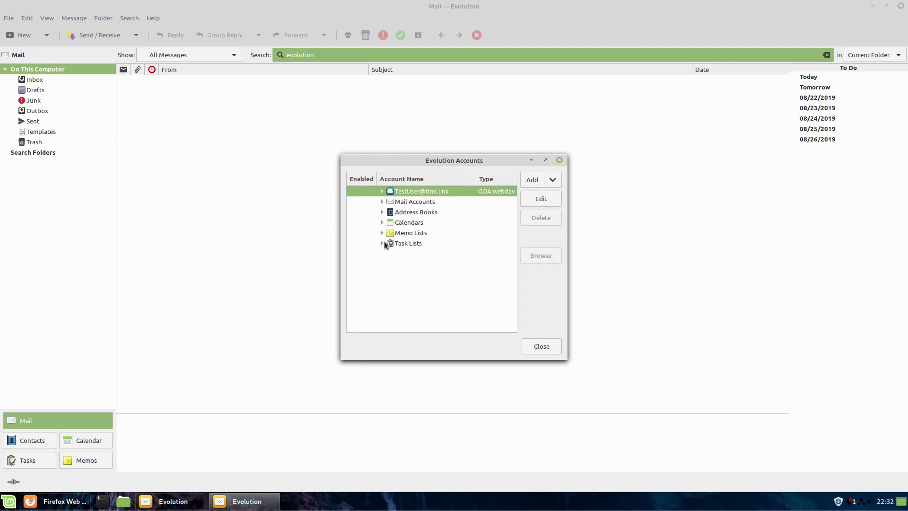
{"action": "left_click", "coordinate": [401, 200]}
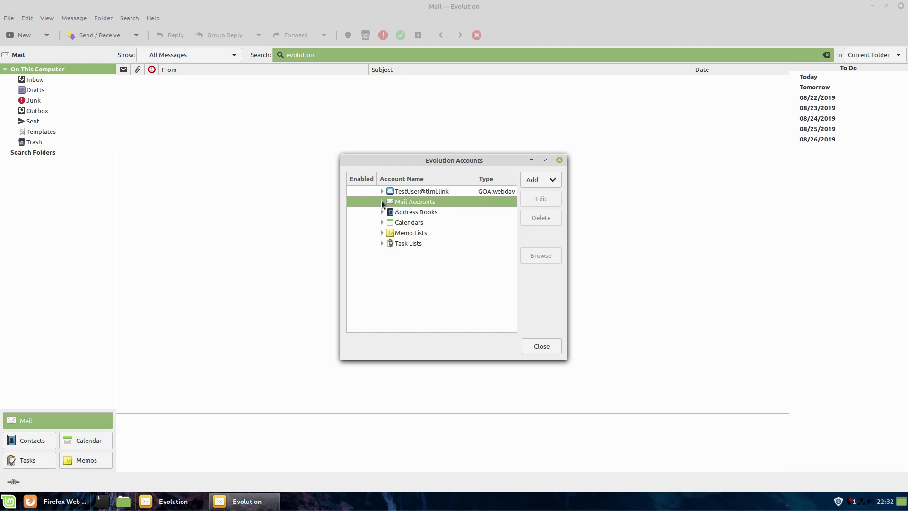
{"action": "left_click", "coordinate": [382, 202]}
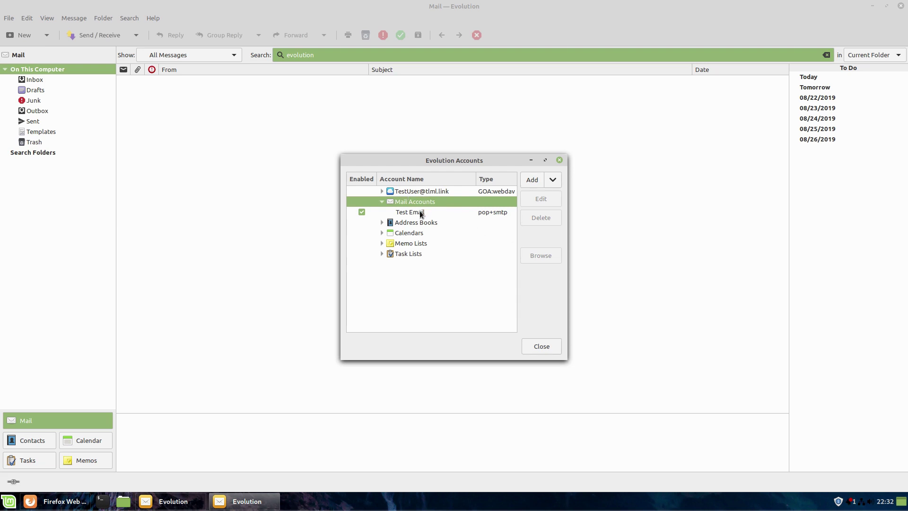
{"action": "left_click", "coordinate": [426, 213]}
- Choose Add > Mail Account to start the Mail Configuration Assistant
{"action": "left_click", "coordinate": [428, 202]}
{"action": "left_click", "coordinate": [537, 180]}
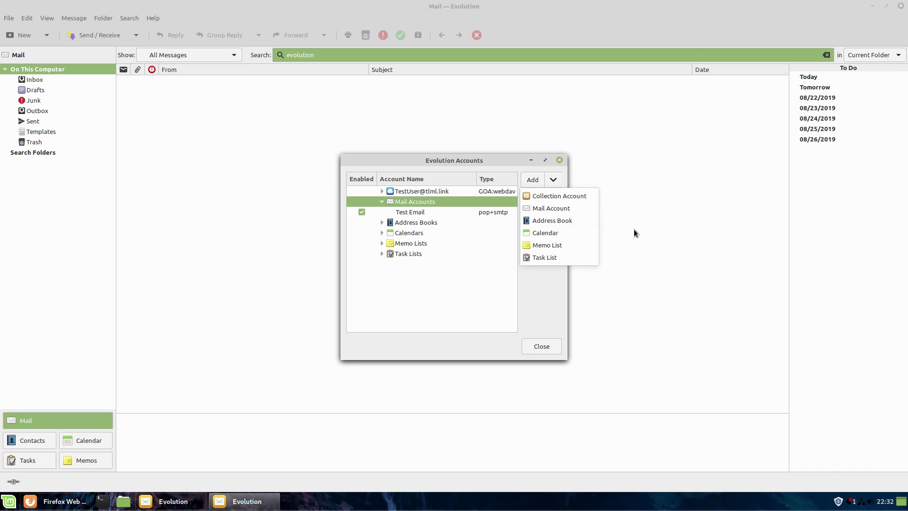
{"action": "left_click", "coordinate": [564, 209]}
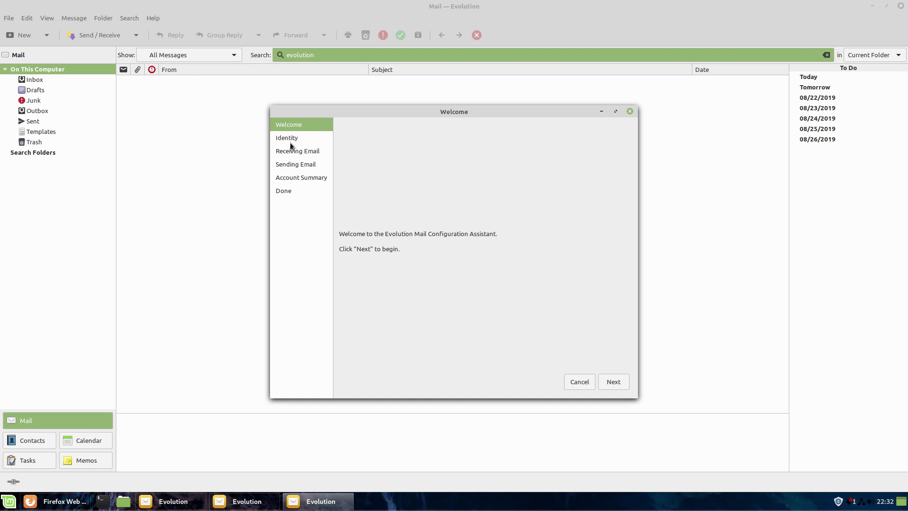
- Fill in the Identity page with full name 'My Email' and the account's e-mail address
{"action": "left_click", "coordinate": [617, 384]}
{"action": "left_click", "coordinate": [434, 159]}
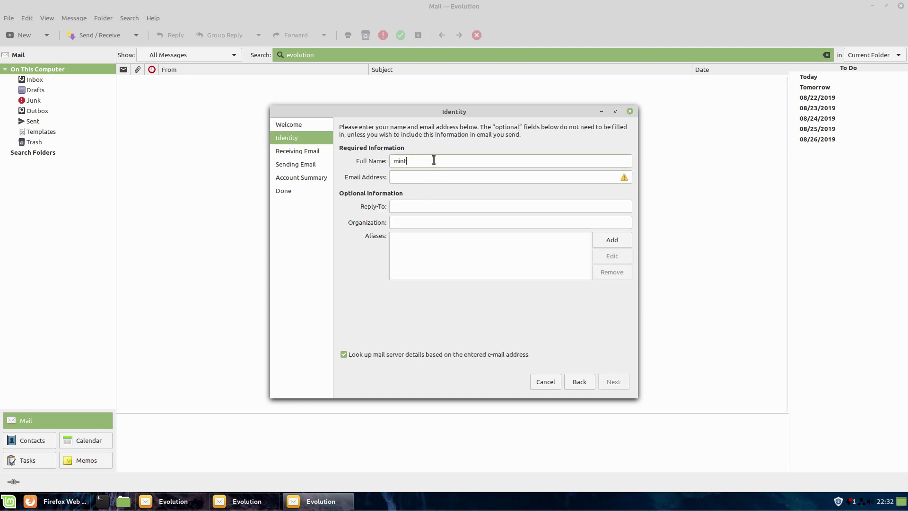
{"action": "left_click_drag", "start_coordinate": [449, 159], "coordinate": [387, 153]}
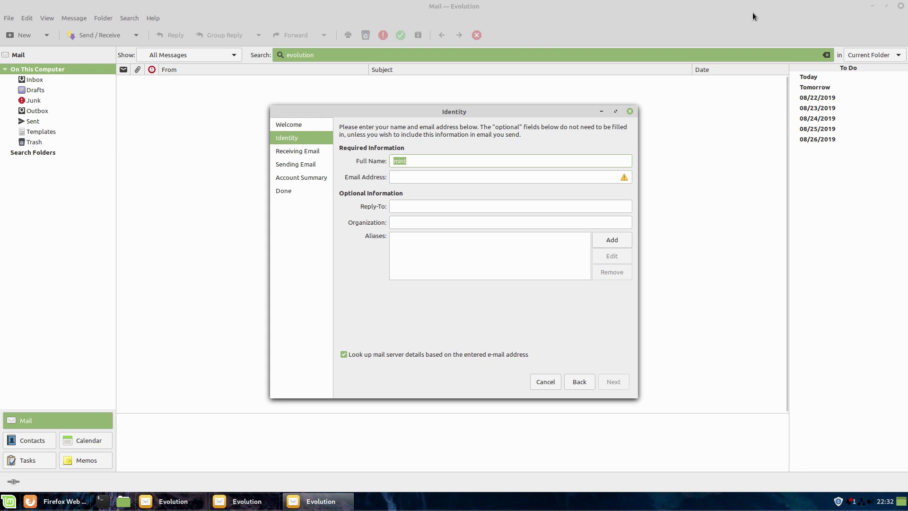
{"action": "type", "text": "My"}
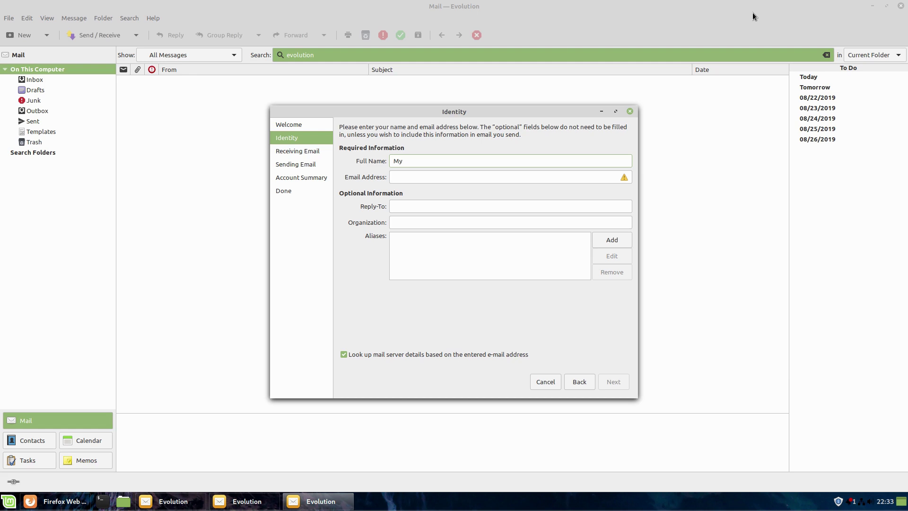
{"action": "type", "text": "Email"}
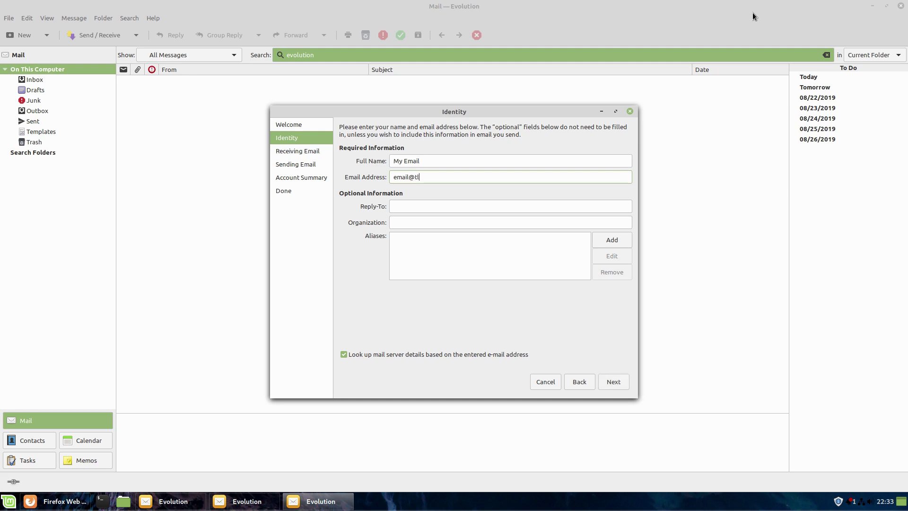
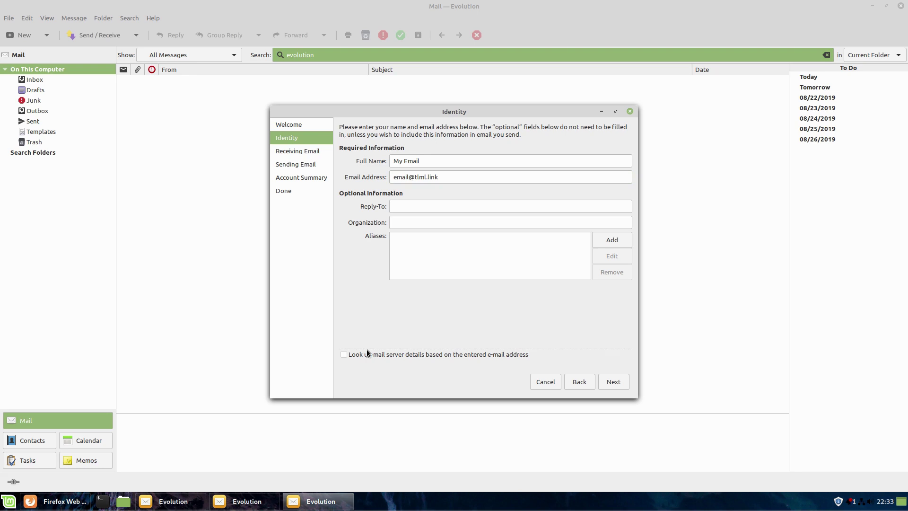
{"action": "left_click", "coordinate": [614, 382]}
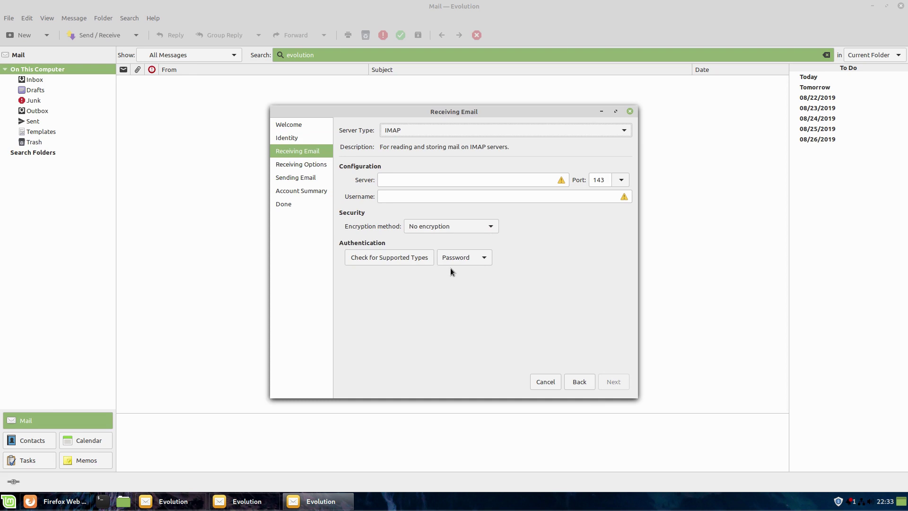
- Set the incoming server type to POP, then bring the Firefox webmail settings page forward
{"action": "left_click", "coordinate": [429, 129]}
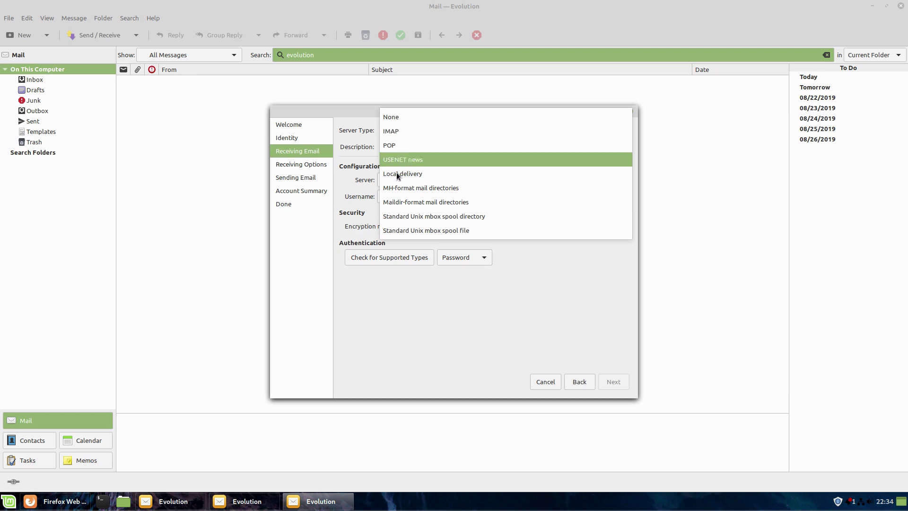
{"action": "left_click", "coordinate": [415, 147]}
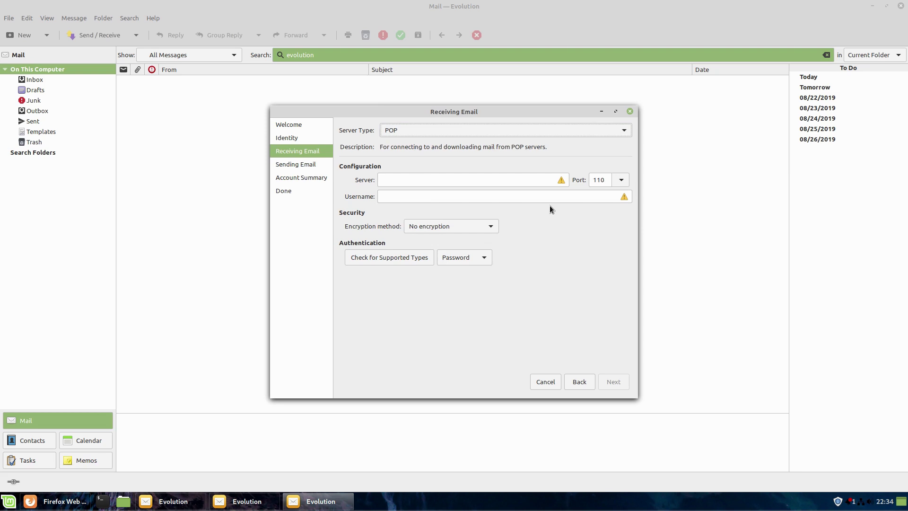
{"action": "left_click", "coordinate": [61, 501]}
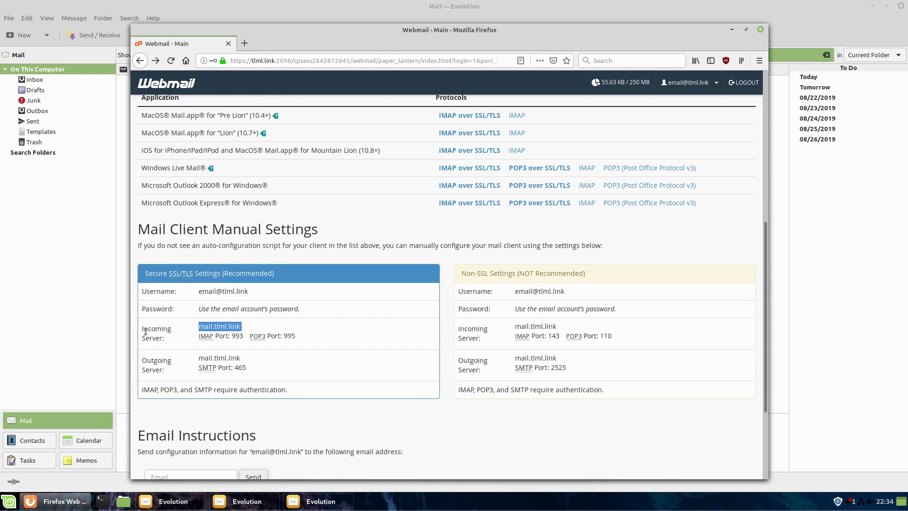
- Copy the incoming server name mail.tlml.link from the webmail settings page
{"action": "left_click", "coordinate": [242, 326]}
{"action": "mouse_move", "coordinate": [241, 326]}
{"action": "left_mouse_down"}
{"action": "mouse_move", "coordinate": [198, 326]}
{"action": "mouse_move", "coordinate": [242, 327]}
{"action": "left_mouse_up"}
{"action": "key", "text": "ctrl+c"}
{"action": "left_click", "coordinate": [208, 326]}
{"action": "left_click", "coordinate": [816, 6]}
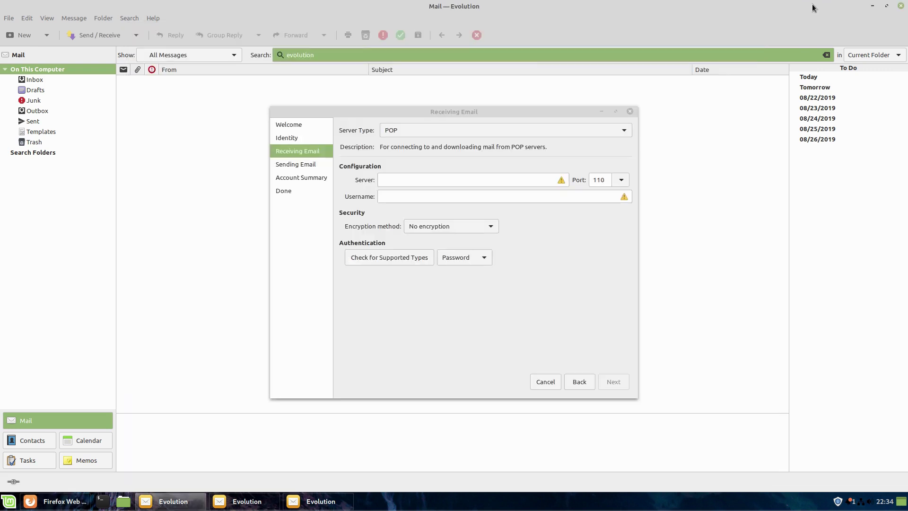
- Paste mail.tlml.link as the POP server and choose port 995
{"action": "left_click", "coordinate": [473, 181]}
{"action": "key", "text": "ctrl+v"}
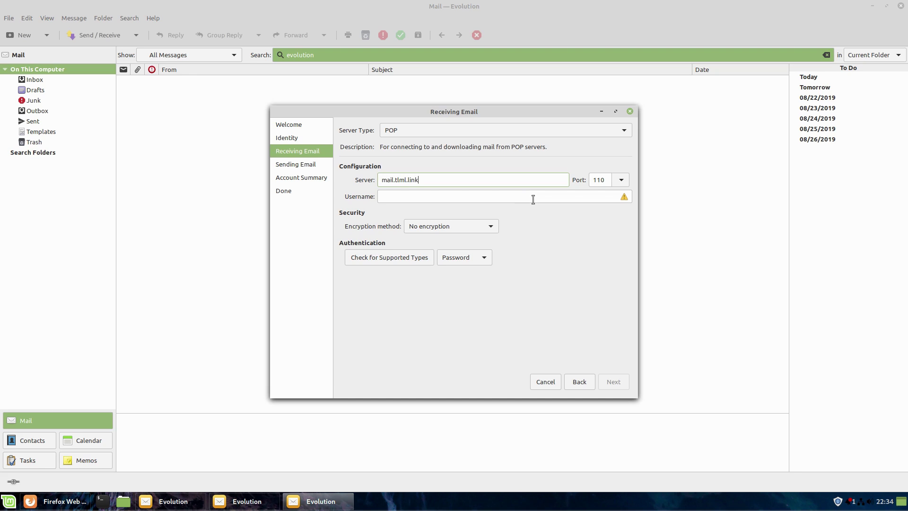
{"action": "left_click", "coordinate": [622, 180]}
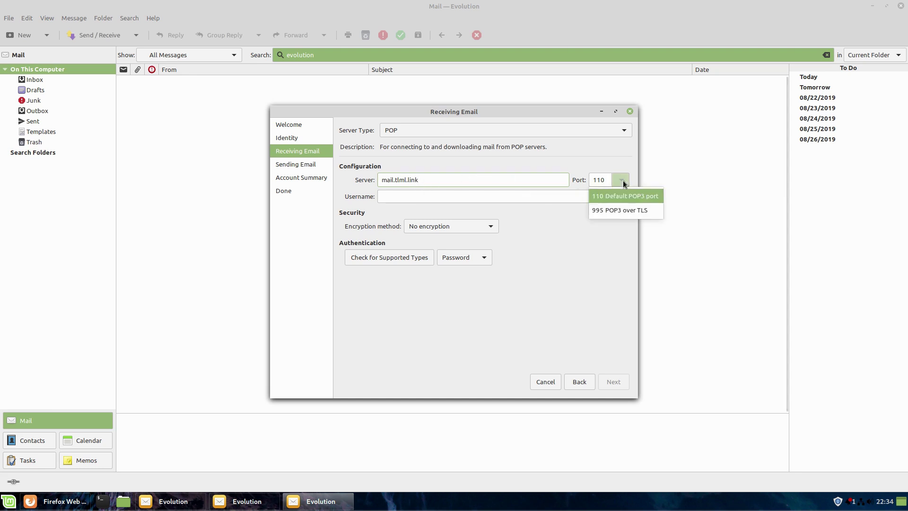
{"action": "key", "text": "Escape"}
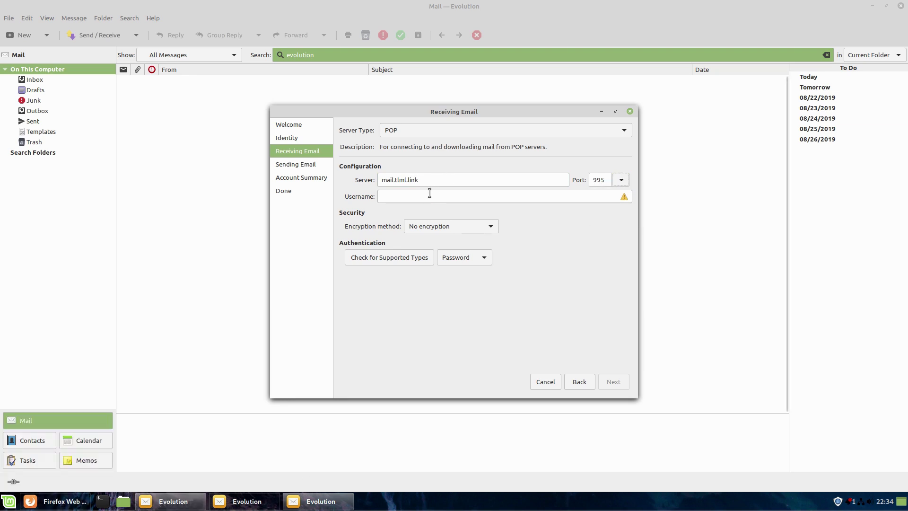
- Copy the account username from the webmail page into the receiving Username field
{"action": "left_click", "coordinate": [61, 501]}
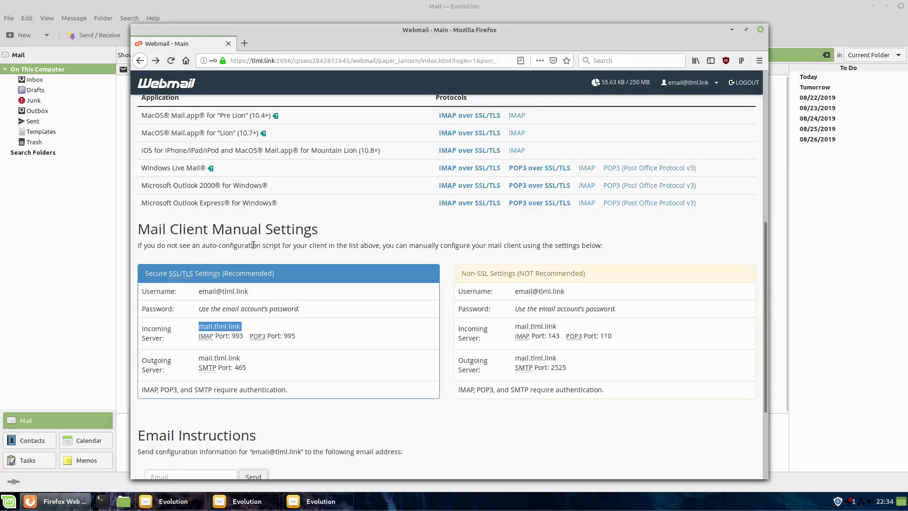
{"action": "left_click_drag", "start_coordinate": [249, 291], "coordinate": [192, 294]}
{"action": "key", "text": "ctrl+c"}
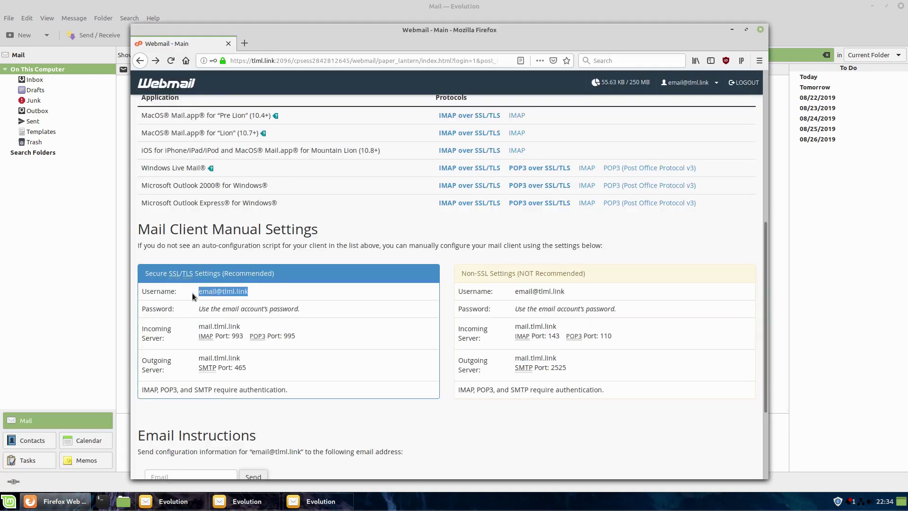
{"action": "left_click", "coordinate": [321, 501]}
{"action": "left_click", "coordinate": [467, 197]}
{"action": "key", "text": "ctrl+v"}
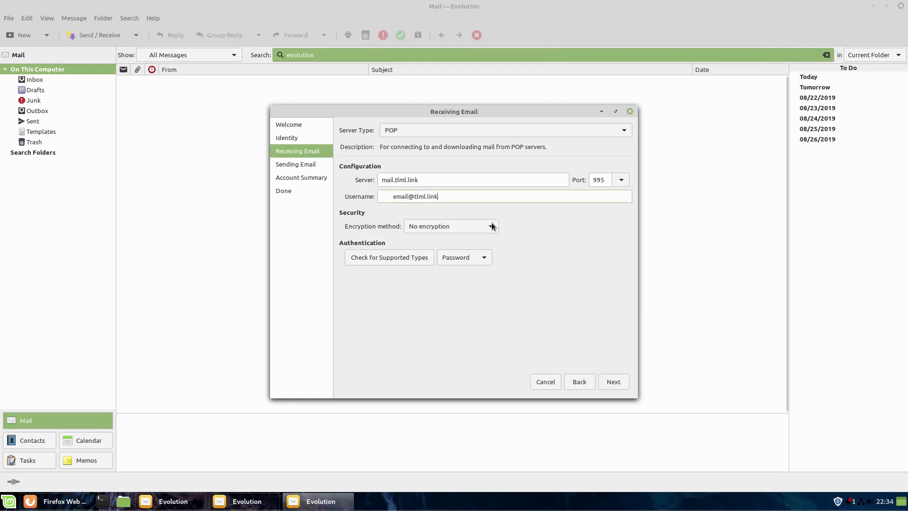
{"action": "left_click_drag", "start_coordinate": [438, 196], "coordinate": [396, 196]}
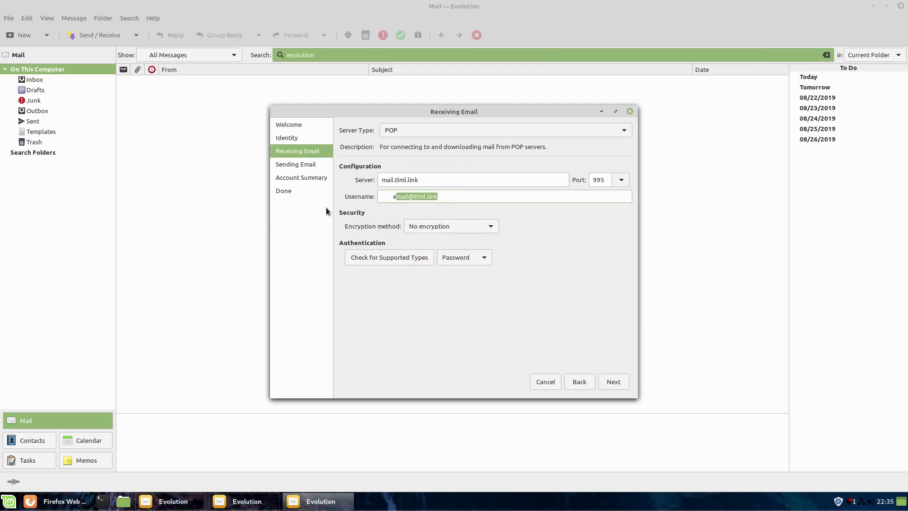
{"action": "type", "text": "e"}
{"action": "triple_click", "coordinate": [395, 200]}
{"action": "key", "text": "ctrl+v"}
{"action": "key", "text": "BackSpace"}
{"action": "key", "text": "BackSpace"}
{"action": "key", "text": "BackSpace"}
{"action": "key", "text": "BackSpace"}
{"action": "key", "text": "BackSpace"}
{"action": "key", "text": "BackSpace"}
- Set the encryption method to TLS on a dedicated port and continue
{"action": "left_click", "coordinate": [490, 227]}
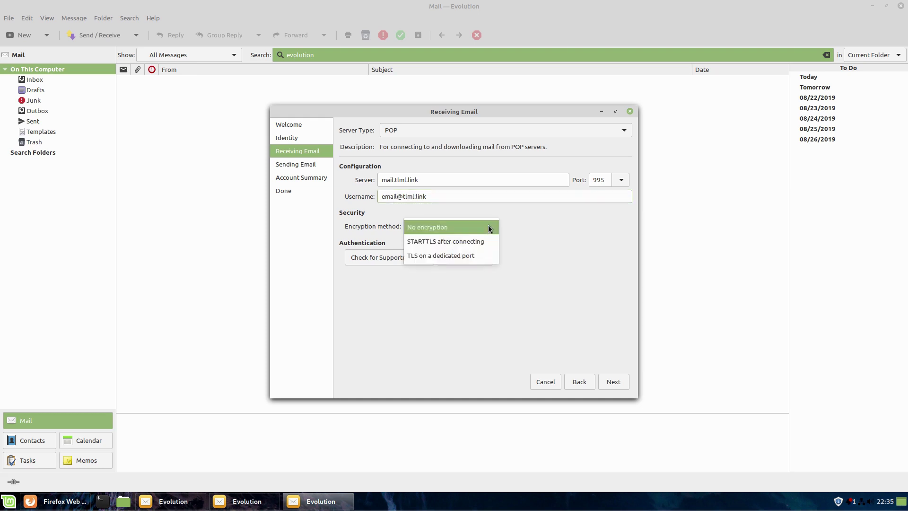
{"action": "left_click", "coordinate": [485, 256]}
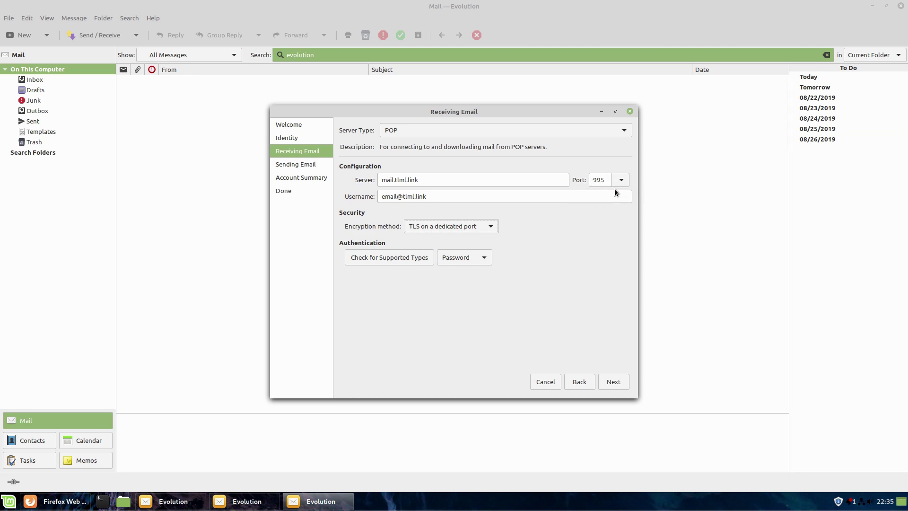
{"action": "left_click", "coordinate": [610, 383]}
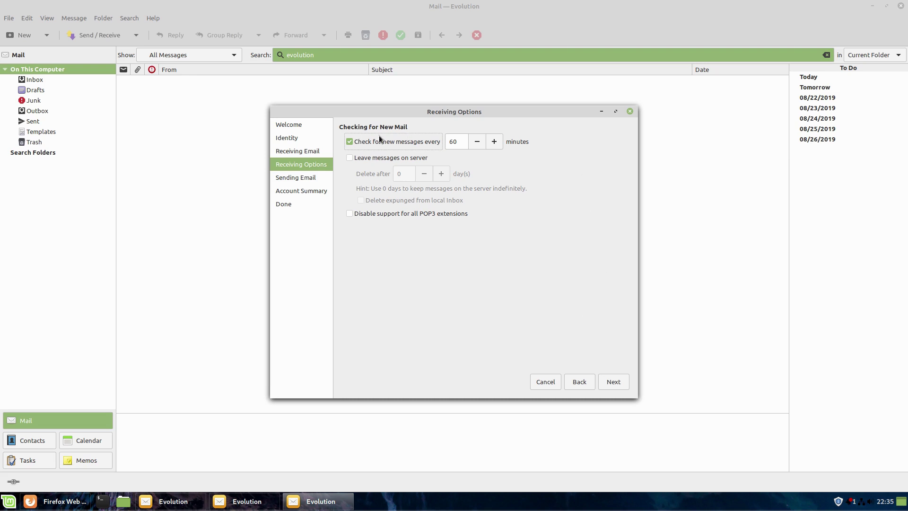
- Check mail every 10 minutes and leave messages on the server, deleting after 10 days
{"action": "key", "text": "Tab"}
{"action": "type", "text": "10"}
{"action": "left_click", "coordinate": [353, 159]}
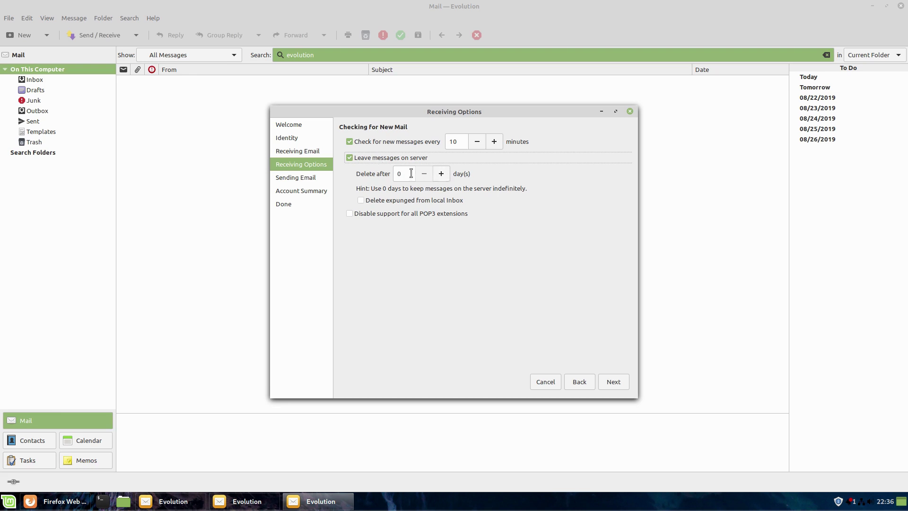
{"action": "key", "text": "Tab"}
{"action": "type", "text": "10"}
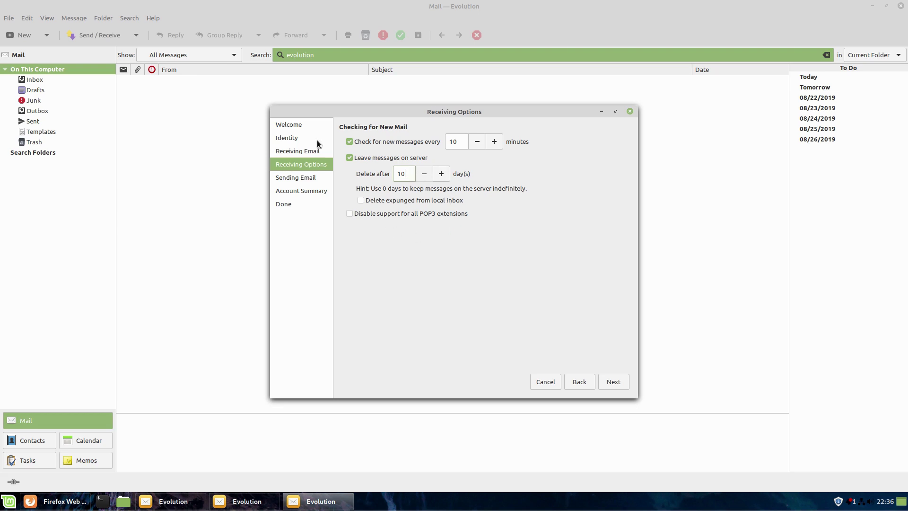
{"action": "left_click", "coordinate": [607, 383]}
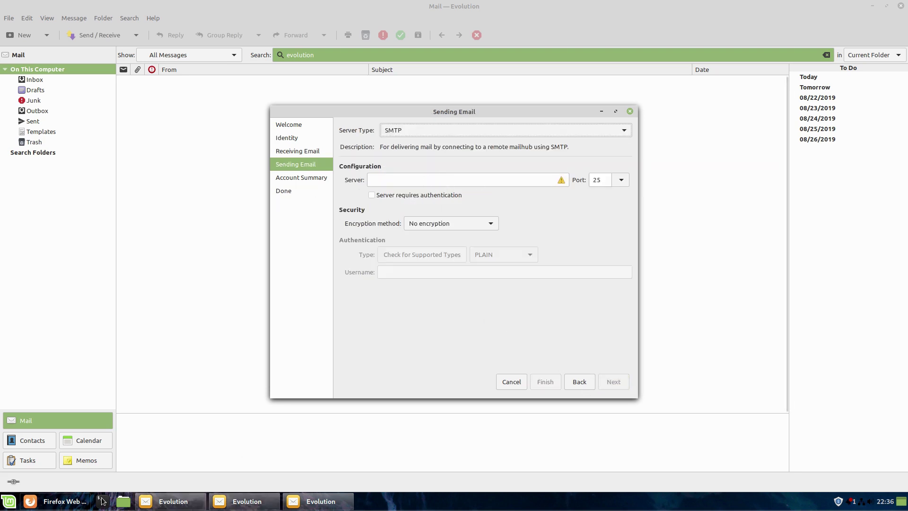
- Copy the outgoing server name mail.tlml.link from webmail into Evolution's SMTP Server field
{"action": "left_click", "coordinate": [85, 503]}
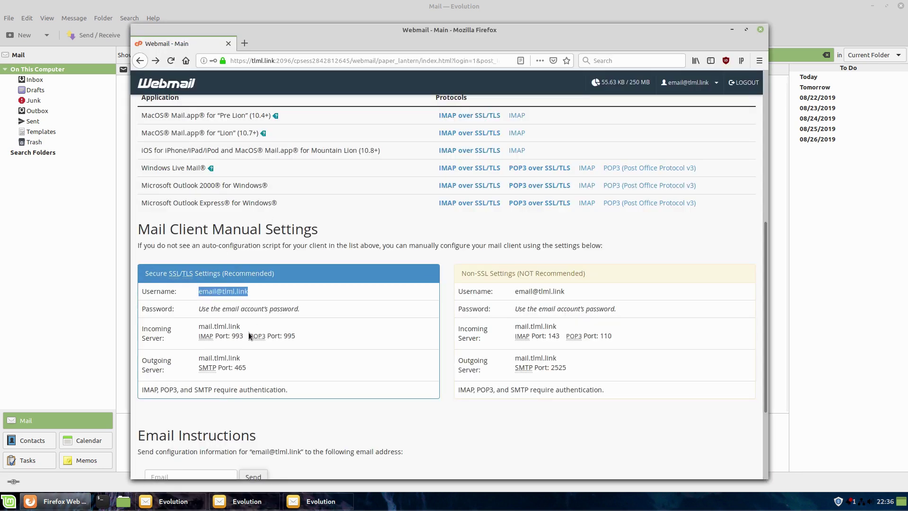
{"action": "left_click_drag", "start_coordinate": [253, 358], "coordinate": [197, 359]}
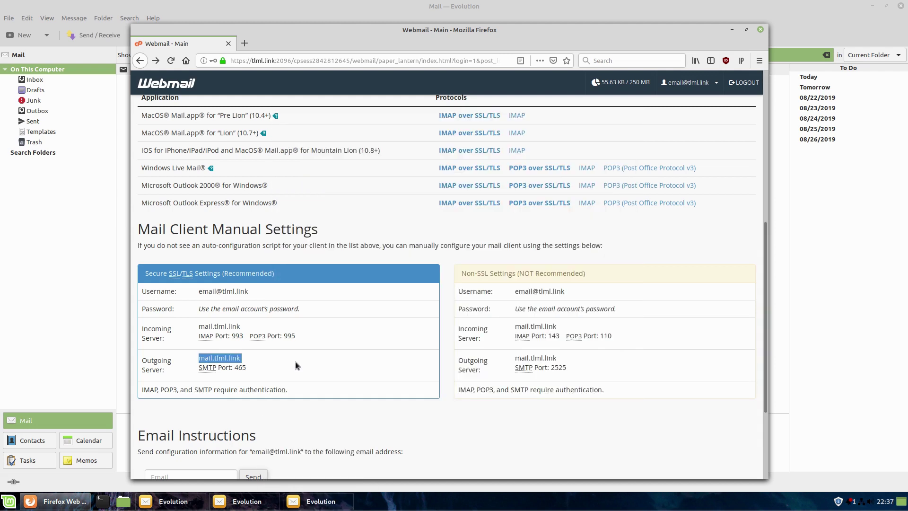
{"action": "mouse_move", "coordinate": [325, 507]}
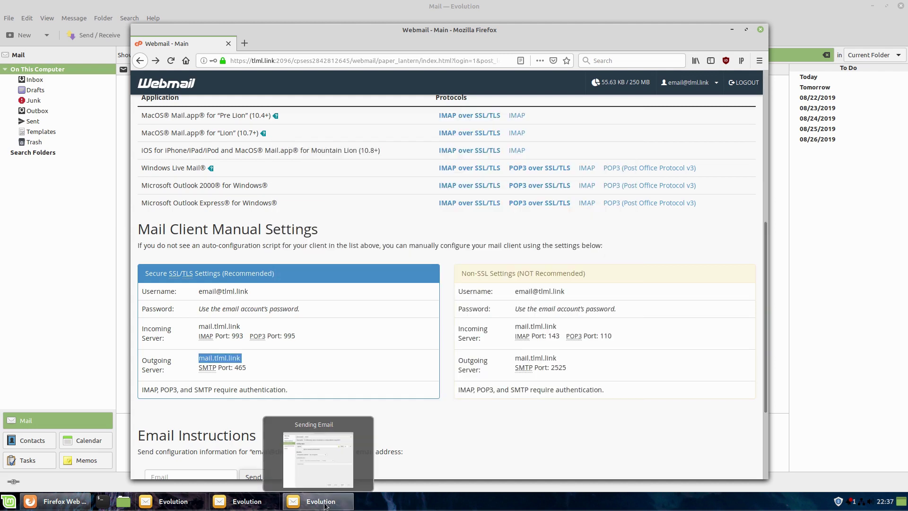
{"action": "left_click", "coordinate": [325, 507]}
{"action": "type", "text": "mail.tlml.link"}
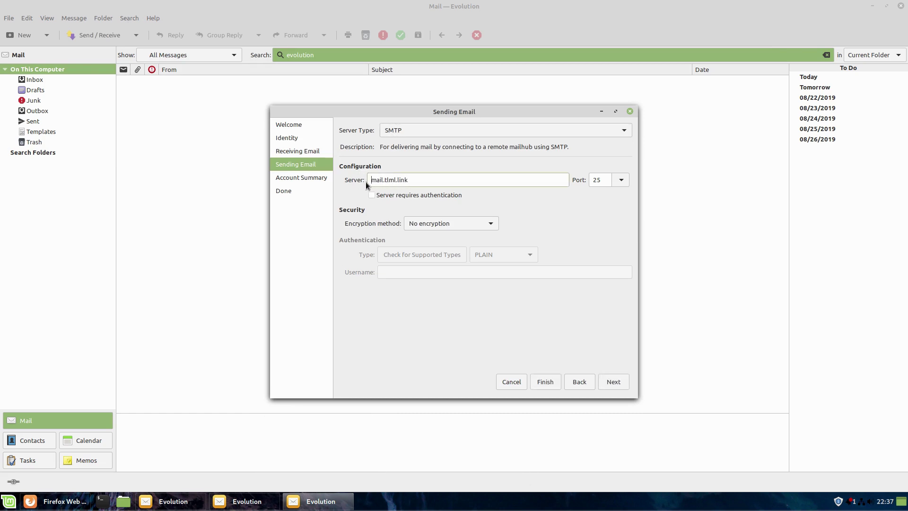
- Set SMTP to port 465, TLS on a dedicated port, with Login authentication
{"action": "left_click", "coordinate": [623, 180]}
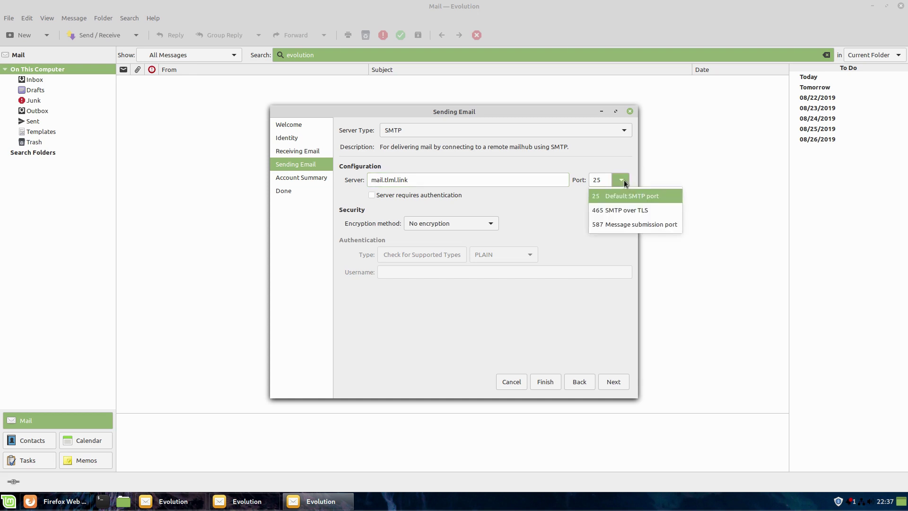
{"action": "left_click", "coordinate": [636, 217]}
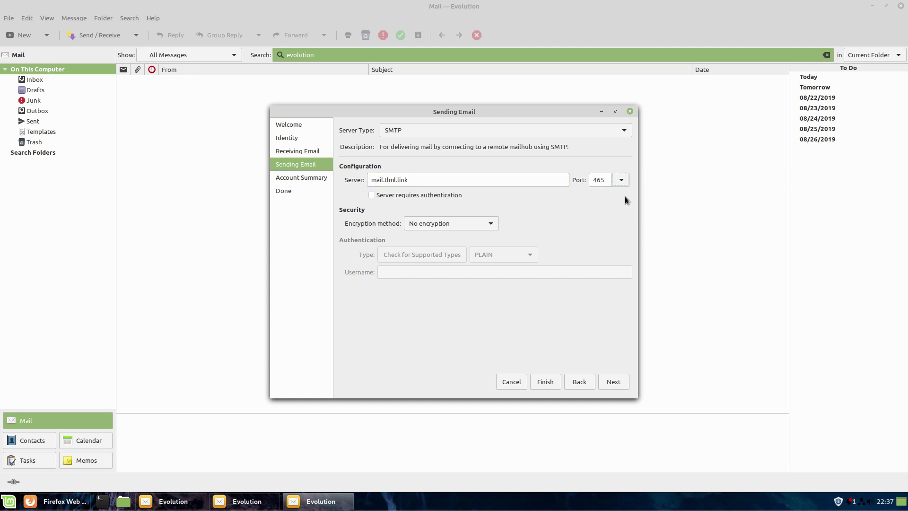
{"action": "left_click", "coordinate": [490, 223]}
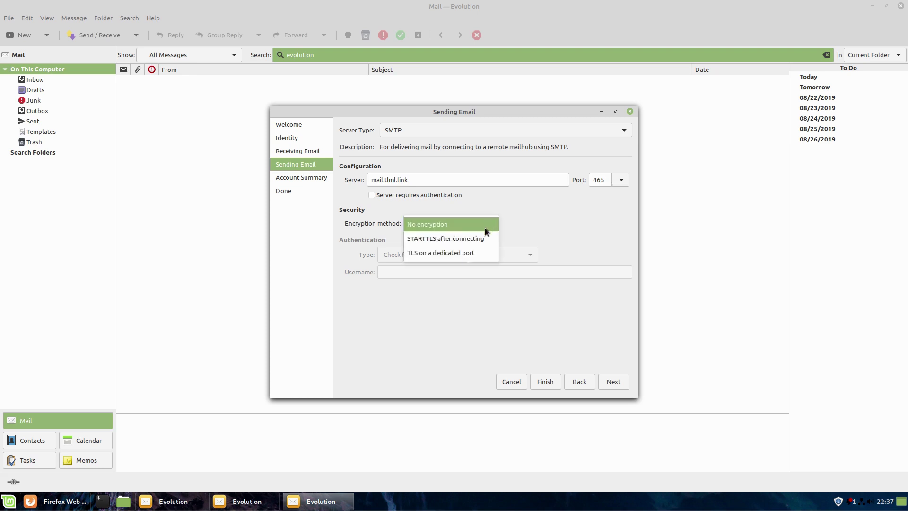
{"action": "left_click", "coordinate": [452, 253]}
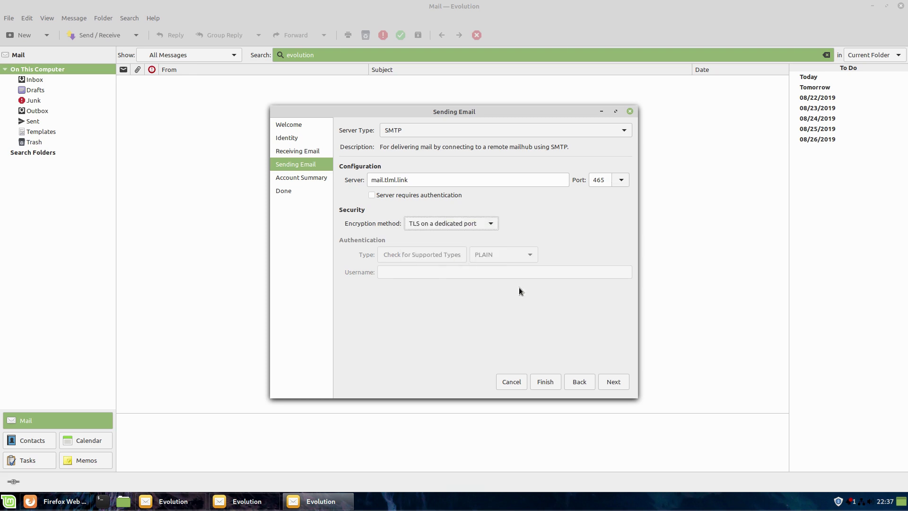
{"action": "left_click", "coordinate": [372, 196]}
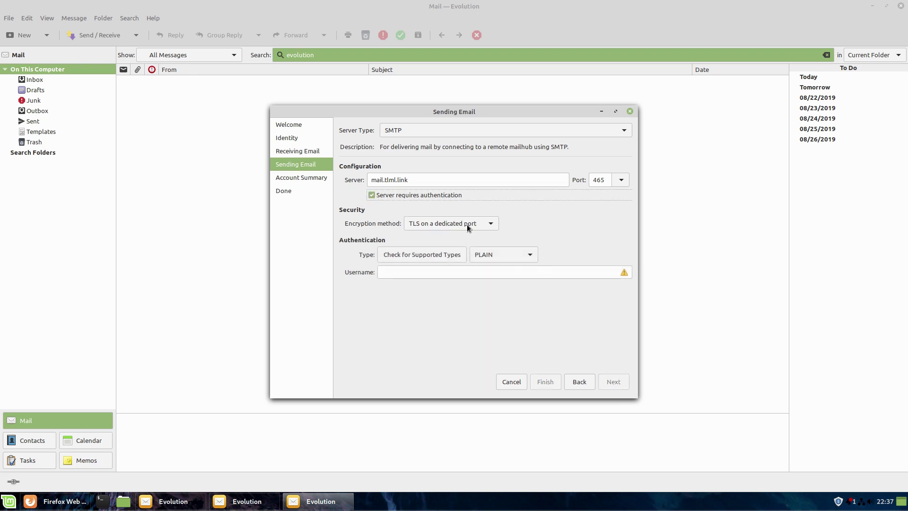
{"action": "left_click", "coordinate": [528, 255]}
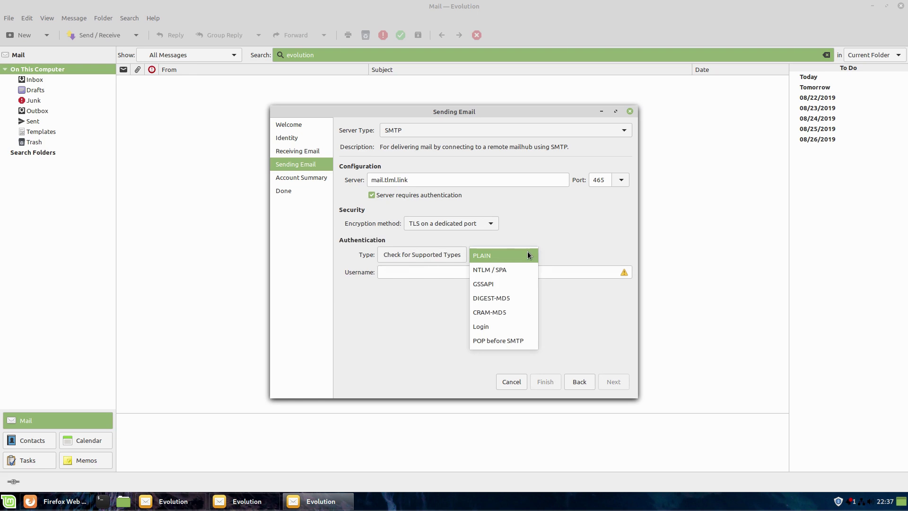
{"action": "left_click", "coordinate": [529, 255]}
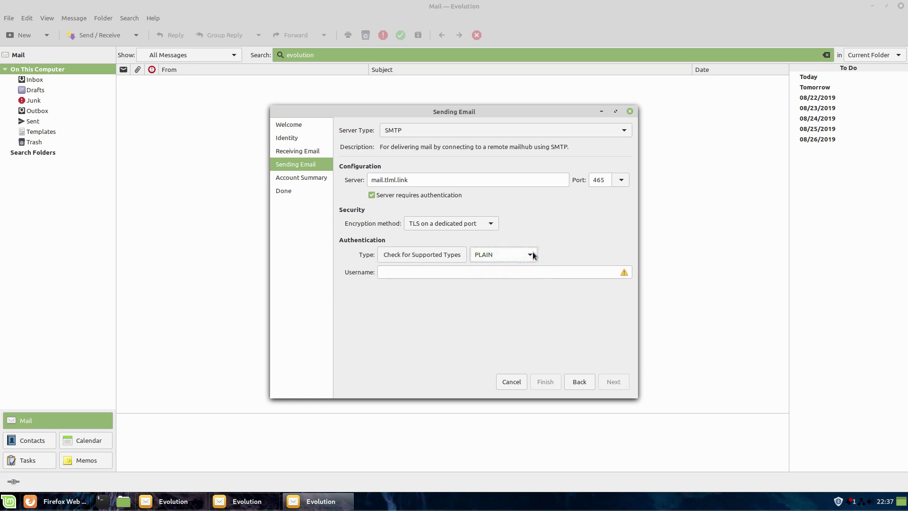
{"action": "left_click", "coordinate": [530, 256]}
{"action": "left_click", "coordinate": [506, 327]}
- Paste the account username from webmail as the sending username and apply the account
{"action": "left_click", "coordinate": [486, 269]}
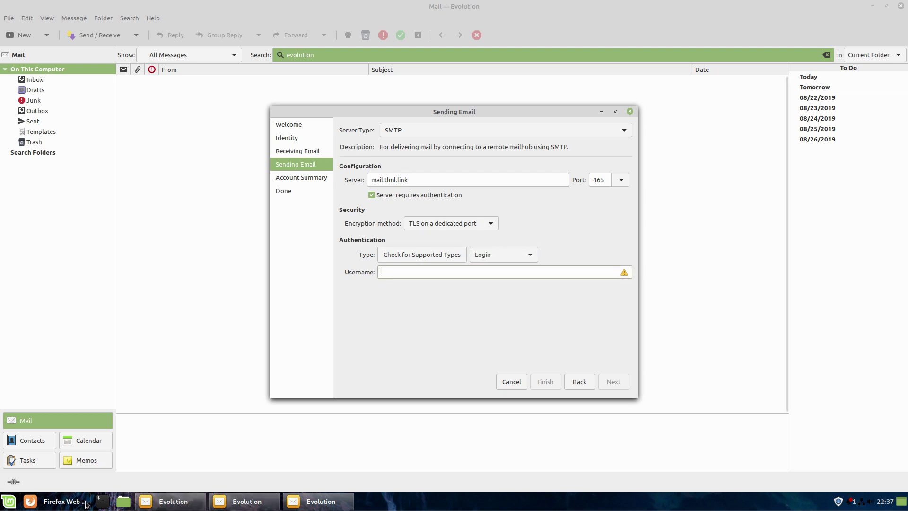
{"action": "left_click", "coordinate": [59, 501]}
{"action": "left_click_drag", "start_coordinate": [251, 291], "coordinate": [192, 296]}
{"action": "key", "text": "ctrl+c"}
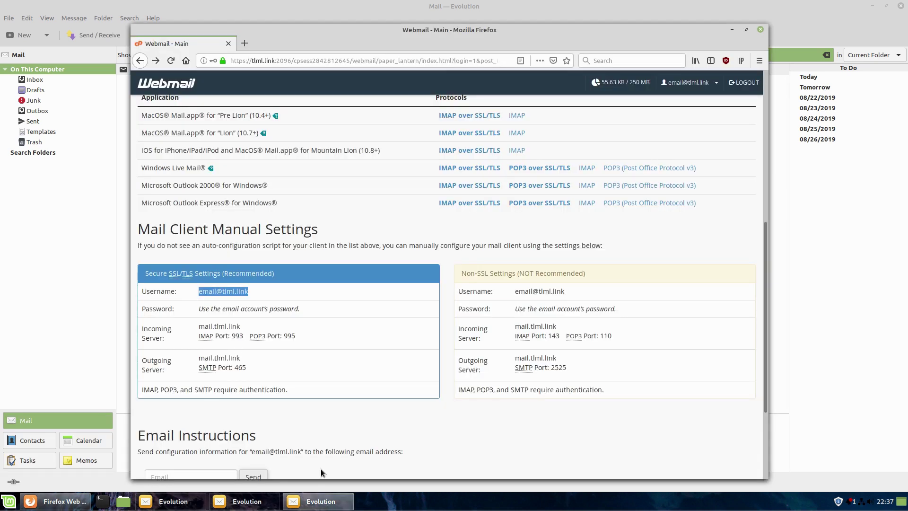
{"action": "left_click", "coordinate": [321, 501]}
{"action": "key", "text": "ctrl+v"}
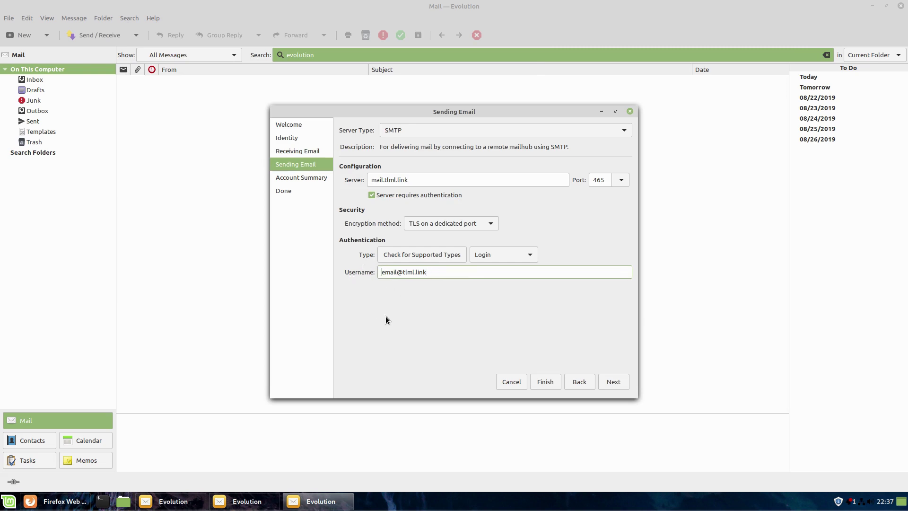
{"action": "left_click", "coordinate": [622, 381]}
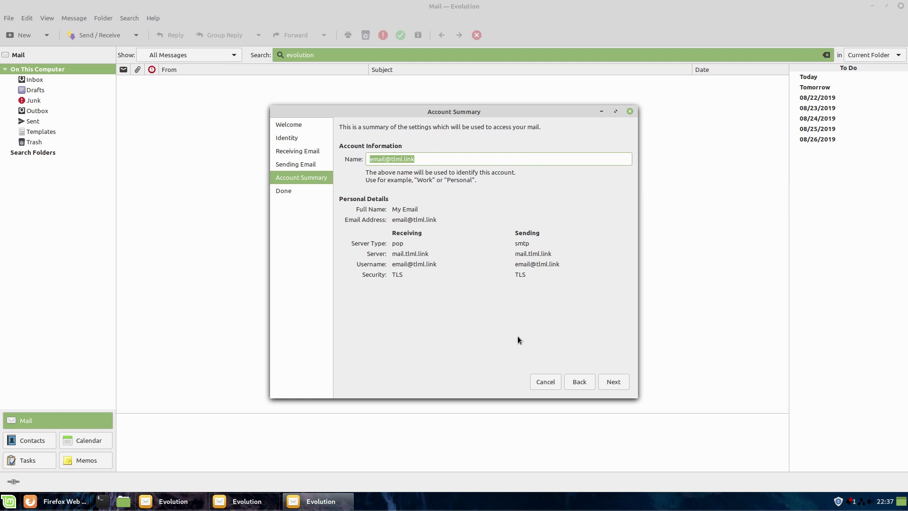
{"action": "left_click", "coordinate": [603, 382]}
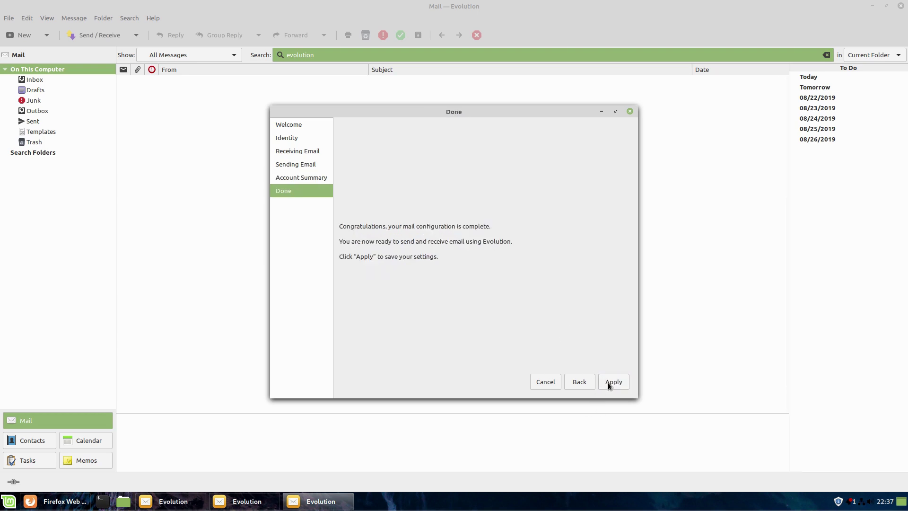
{"action": "left_click", "coordinate": [611, 382]}
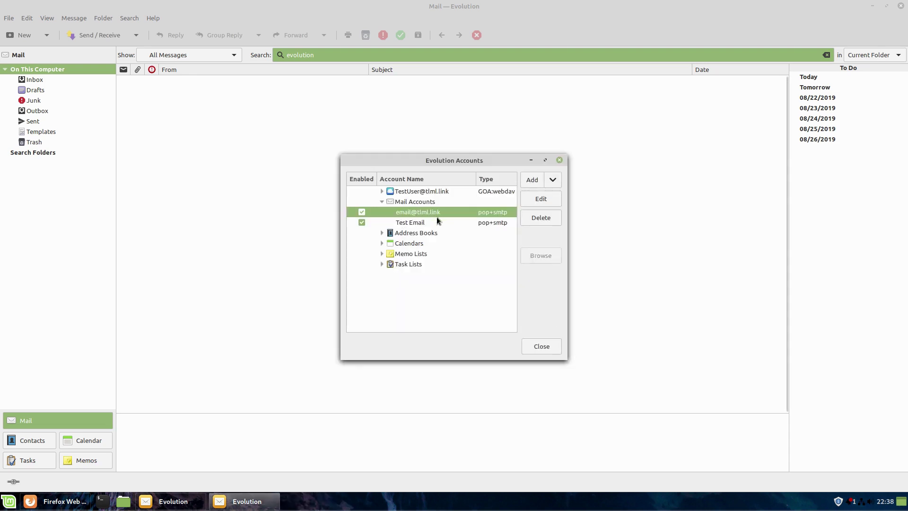
- Review the new account's Receiving Email settings, then close the editor and Accounts window
{"action": "left_click", "coordinate": [540, 199]}
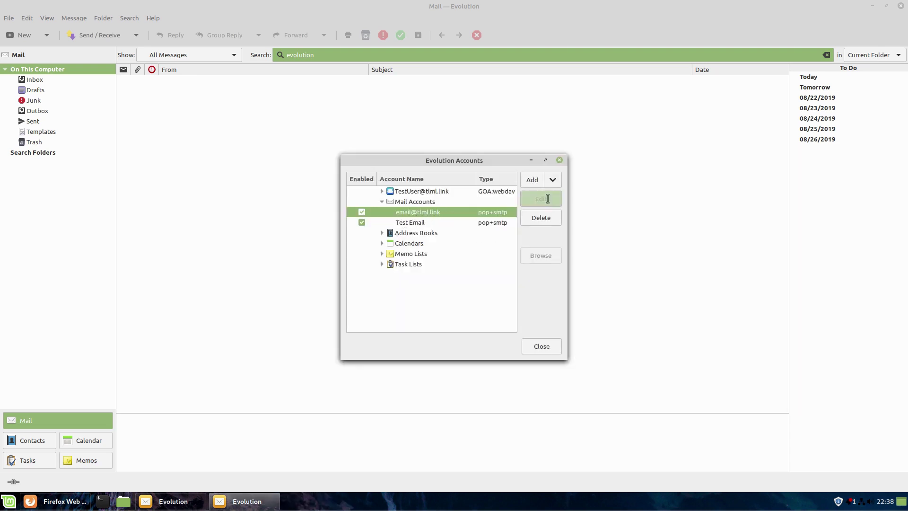
{"action": "left_click", "coordinate": [350, 154]}
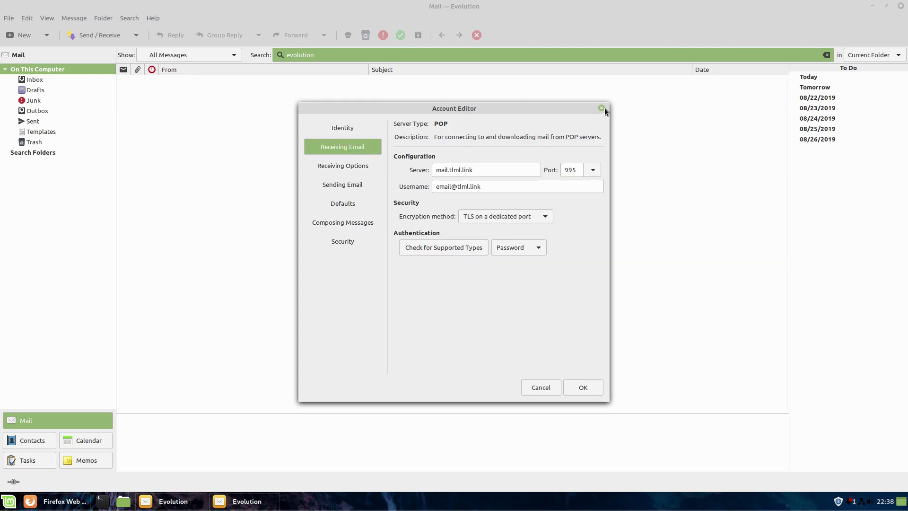
{"action": "left_click", "coordinate": [602, 108]}
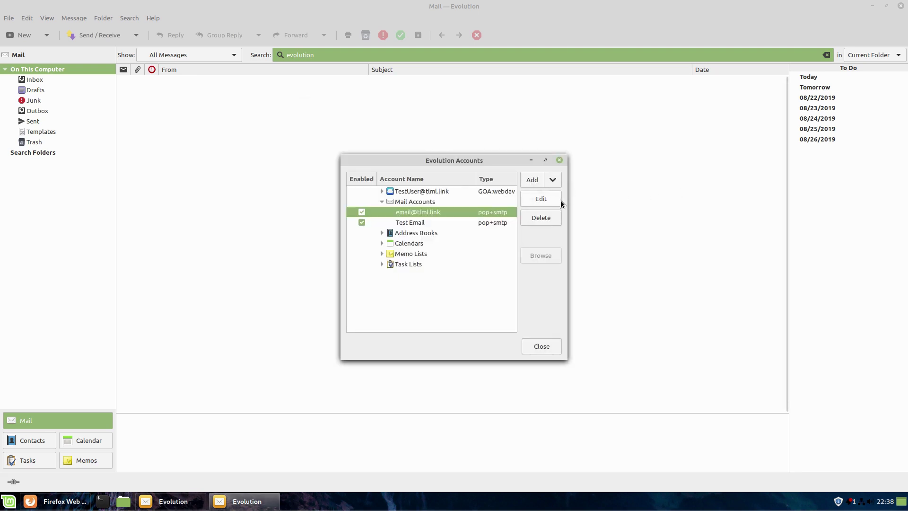
{"action": "left_click", "coordinate": [541, 349]}
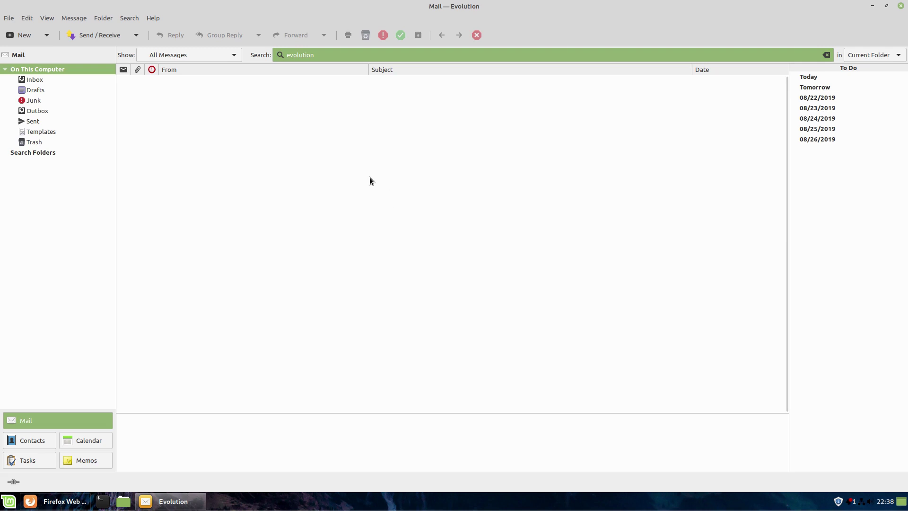
- Switch to the Contacts view and open the New button's dropdown
{"action": "left_click", "coordinate": [26, 443]}
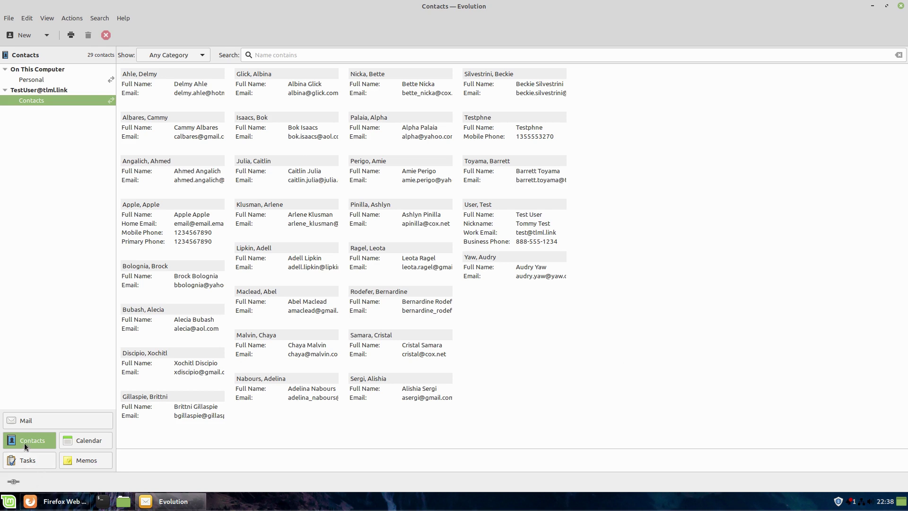
{"action": "left_click", "coordinate": [46, 35]}
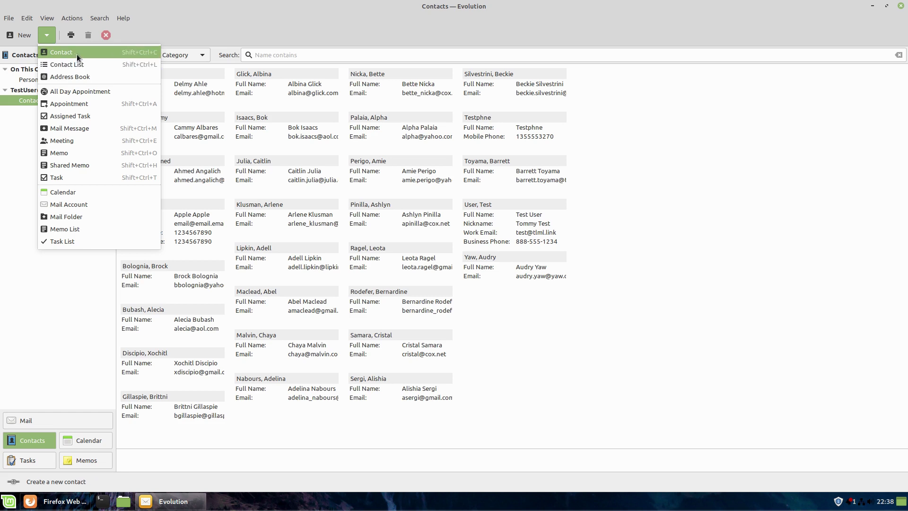
- Create a Google-type address book named 'Google' using the account's e-mail as User
{"action": "left_click", "coordinate": [86, 78]}
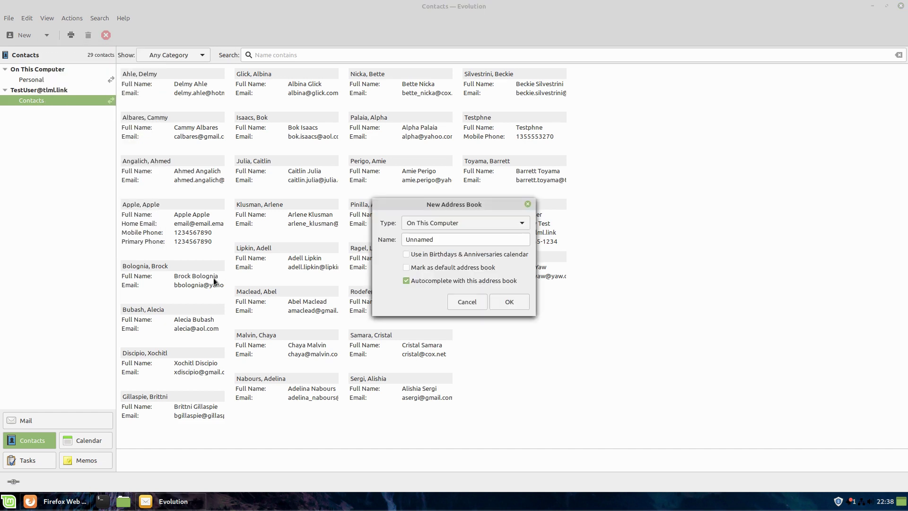
{"action": "left_click", "coordinate": [511, 222]}
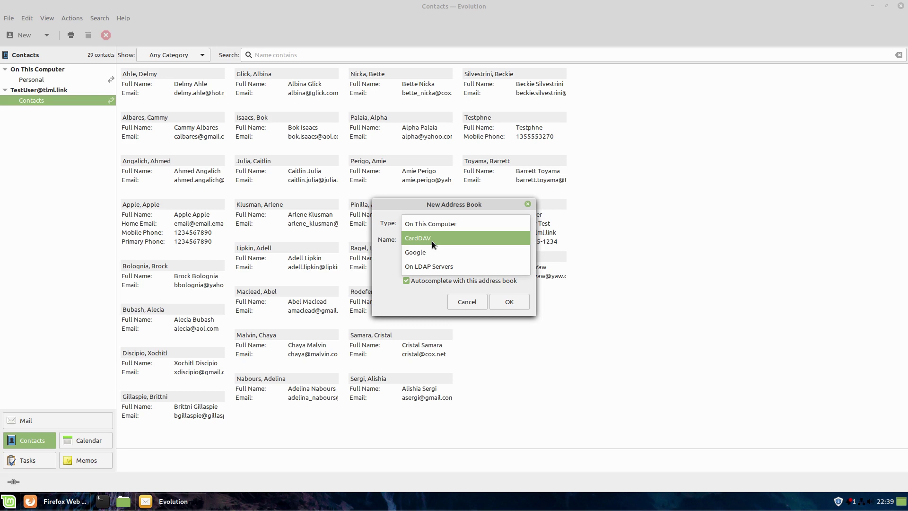
{"action": "left_click", "coordinate": [423, 252]}
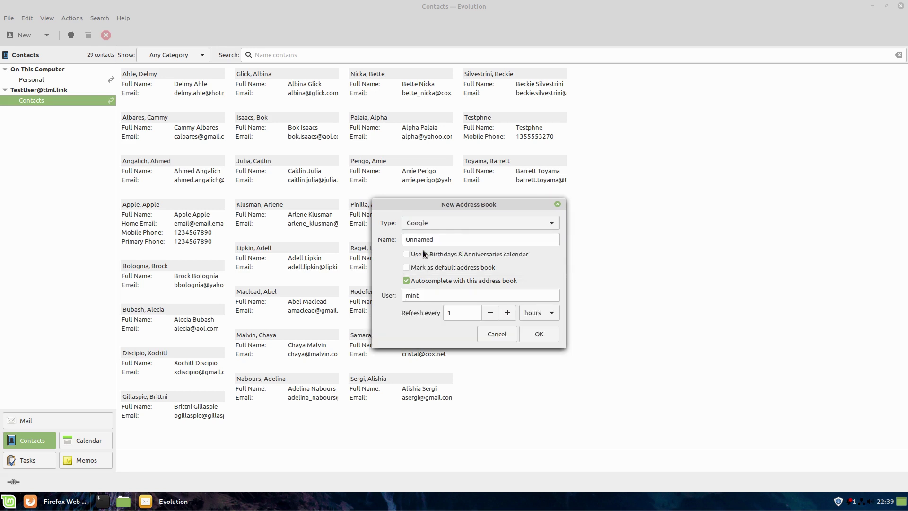
{"action": "double_click", "coordinate": [457, 240]}
{"action": "type", "text": "Google"}
{"action": "left_click_drag", "start_coordinate": [440, 296], "coordinate": [338, 278]}
{"action": "key", "text": "ctrl+v"}
{"action": "left_click_drag", "start_coordinate": [417, 297], "coordinate": [358, 290]}
{"action": "key", "text": "BackSpace"}
{"action": "left_click", "coordinate": [472, 294]}
{"action": "left_click", "coordinate": [545, 334]}
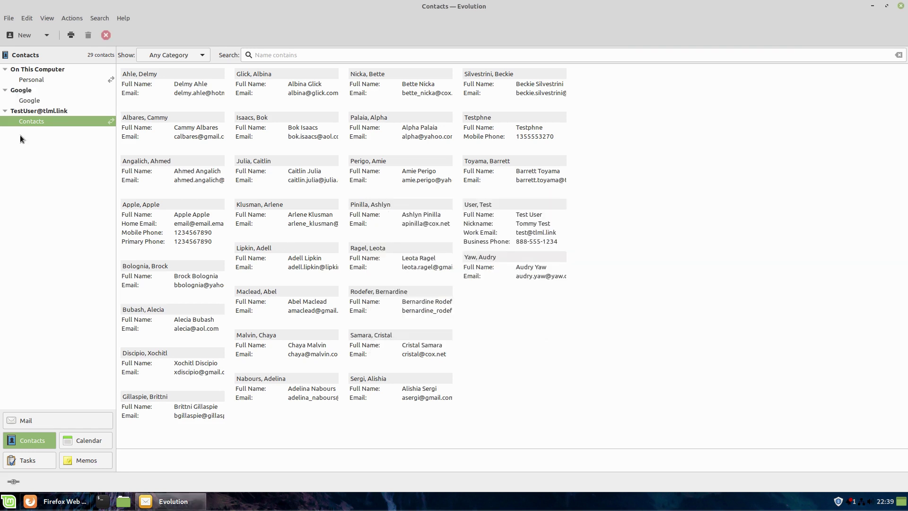
- Open the Google address book and close its sign-in request, leaving its empty contact list showing
{"action": "left_click", "coordinate": [28, 101]}
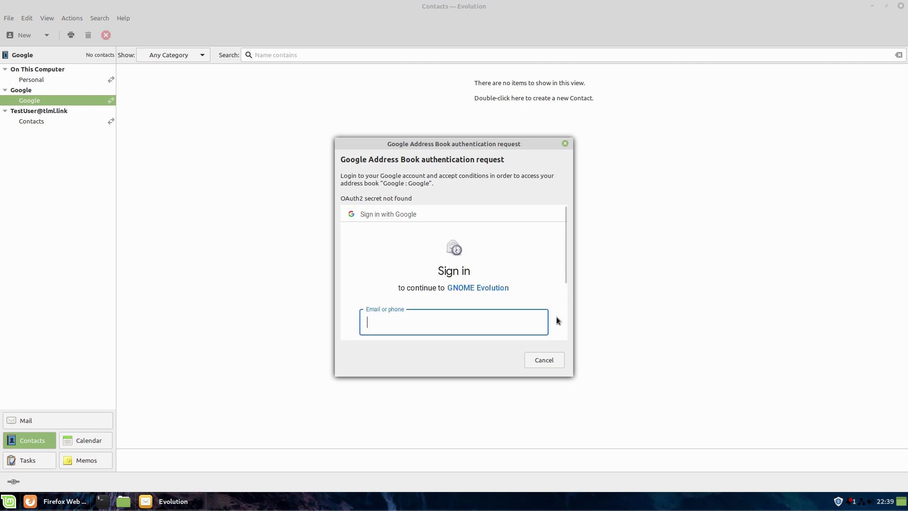
{"action": "scroll", "coordinate": [493, 269], "scroll_direction": "down", "scroll_amount": 3}
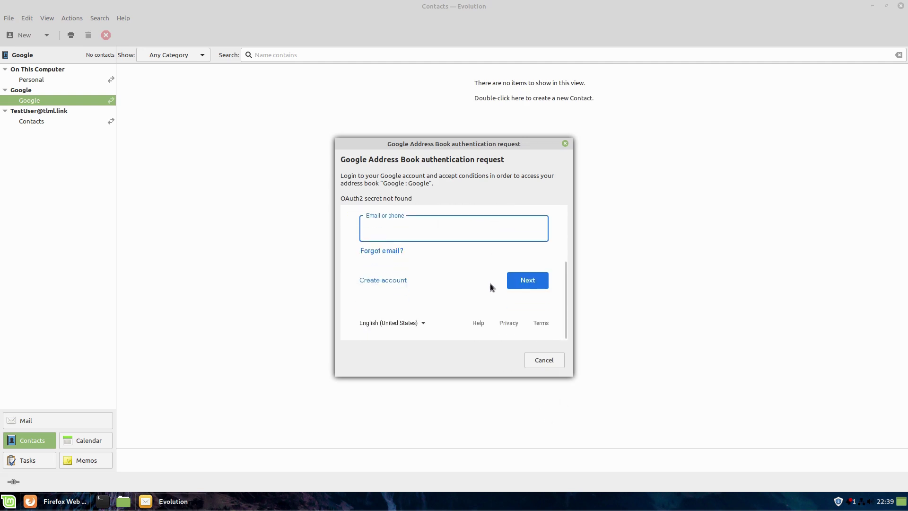
{"action": "scroll", "coordinate": [503, 305], "scroll_direction": "up", "scroll_amount": 1}
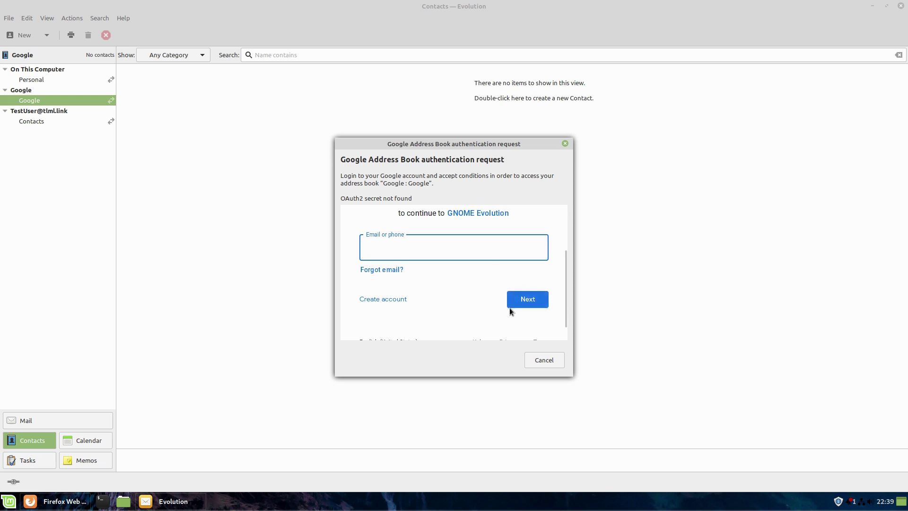
{"action": "scroll", "coordinate": [509, 312], "scroll_direction": "up", "scroll_amount": 3}
{"action": "scroll", "coordinate": [482, 304], "scroll_direction": "up", "scroll_amount": 1}
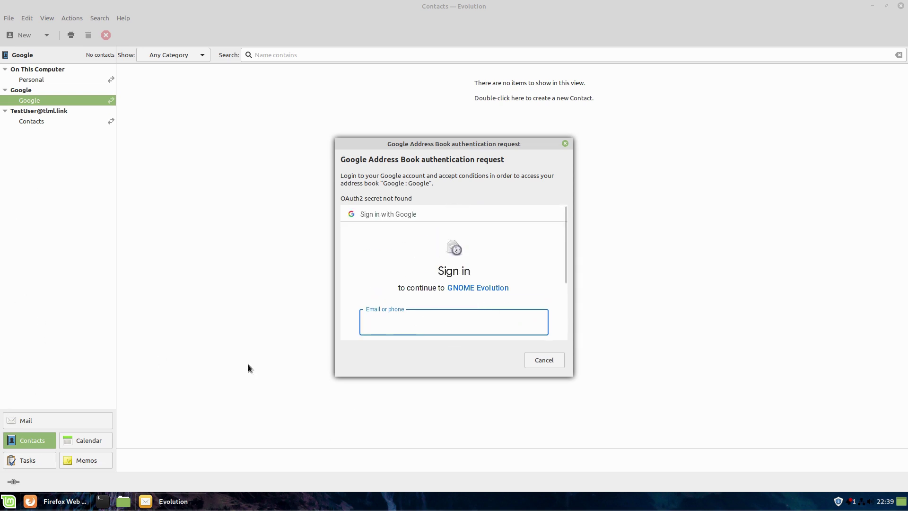
{"action": "left_click", "coordinate": [566, 143]}
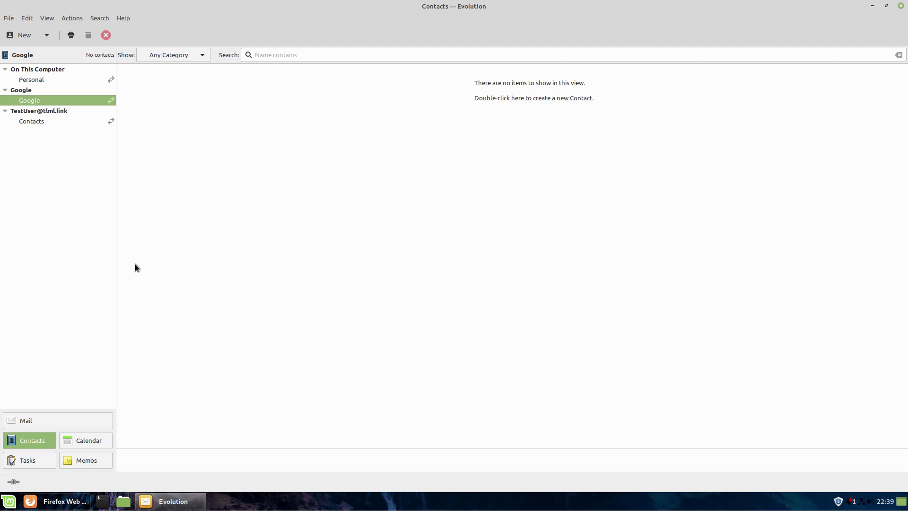
- In the Calendar view, start a new Google-type calendar named Google
{"action": "left_click", "coordinate": [90, 440]}
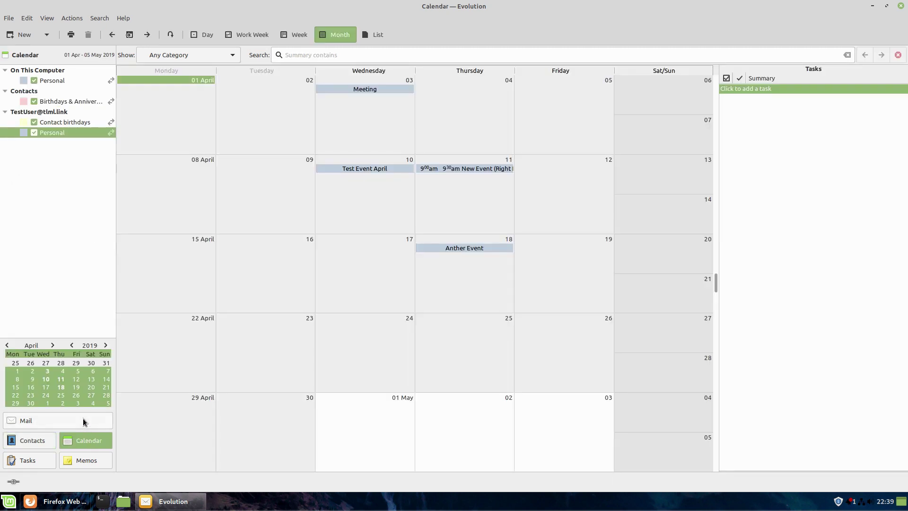
{"action": "left_click", "coordinate": [47, 34]}
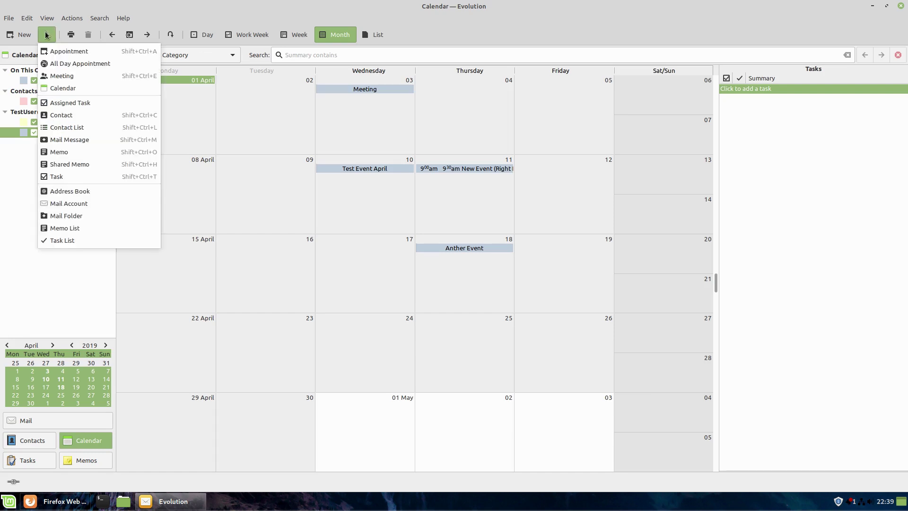
{"action": "left_click", "coordinate": [72, 90]}
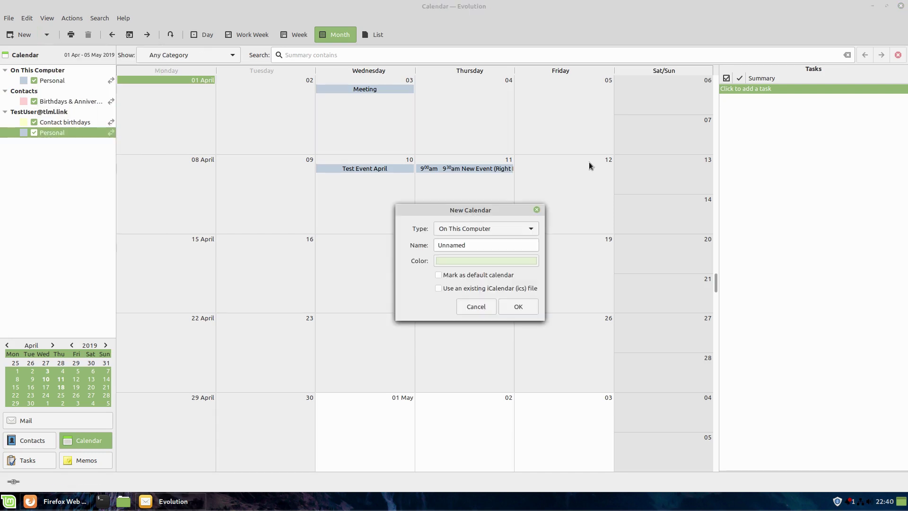
{"action": "left_click", "coordinate": [531, 229]}
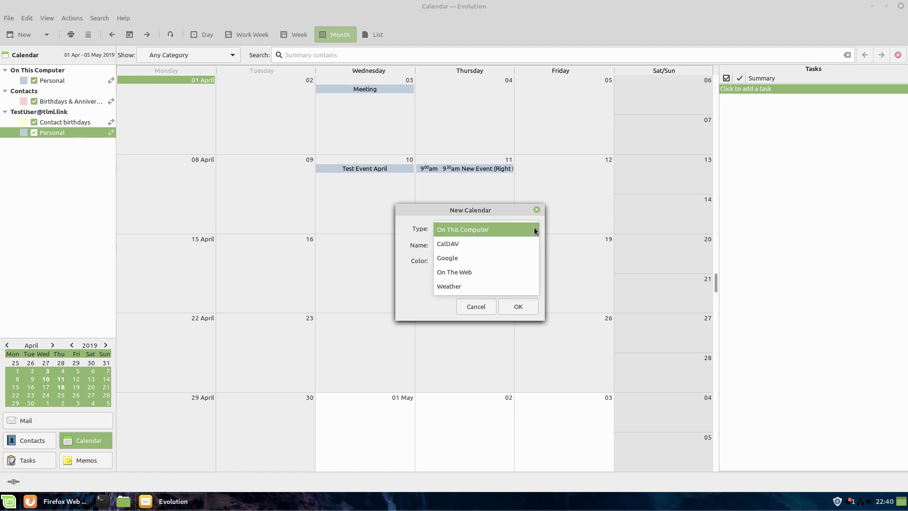
{"action": "left_click", "coordinate": [489, 255]}
{"action": "left_click_drag", "start_coordinate": [481, 245], "coordinate": [402, 231]}
{"action": "type", "text": "Google"}
{"action": "key", "text": "Tab"}
- Give the calendar a dark red colour, set User to the webmail e-mail address, and create it
{"action": "left_click", "coordinate": [528, 260]}
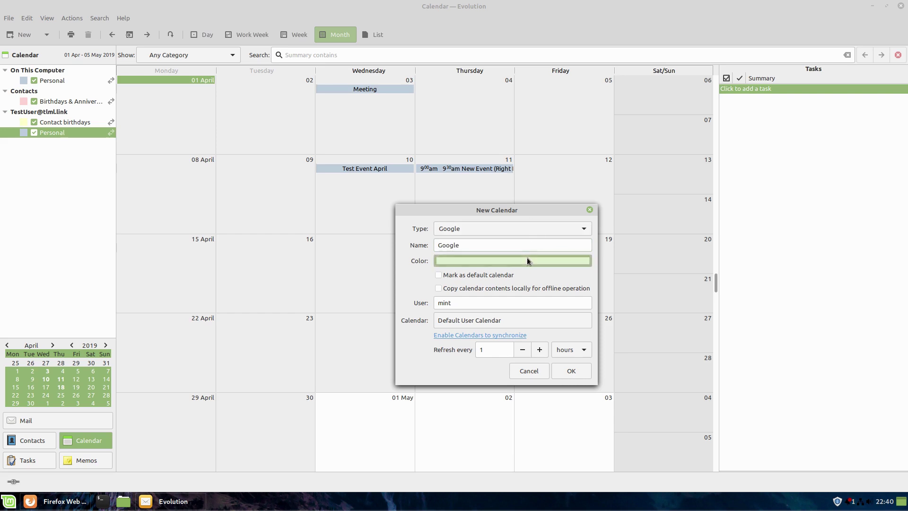
{"action": "left_click", "coordinate": [398, 273]}
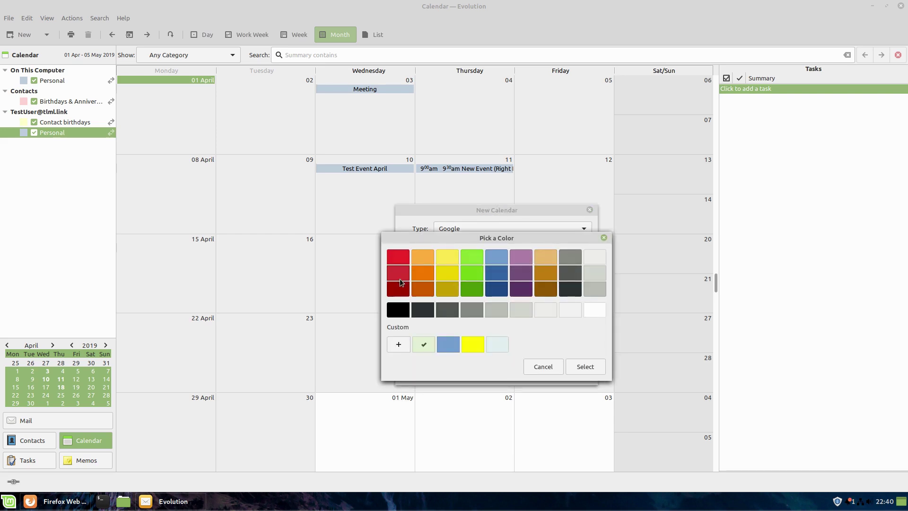
{"action": "left_click", "coordinate": [583, 367]}
{"action": "double_click", "coordinate": [465, 302]}
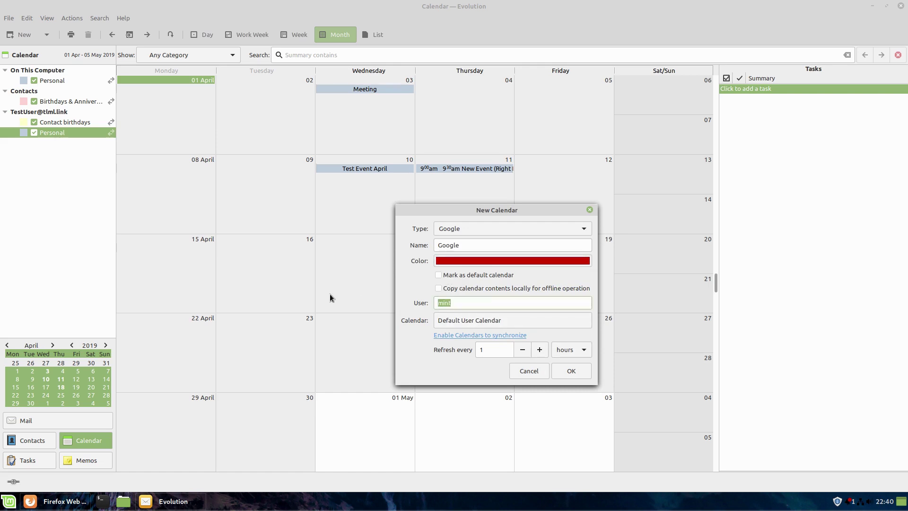
{"action": "left_click_drag", "start_coordinate": [448, 305], "coordinate": [412, 301]}
{"action": "key", "text": "BackSpace"}
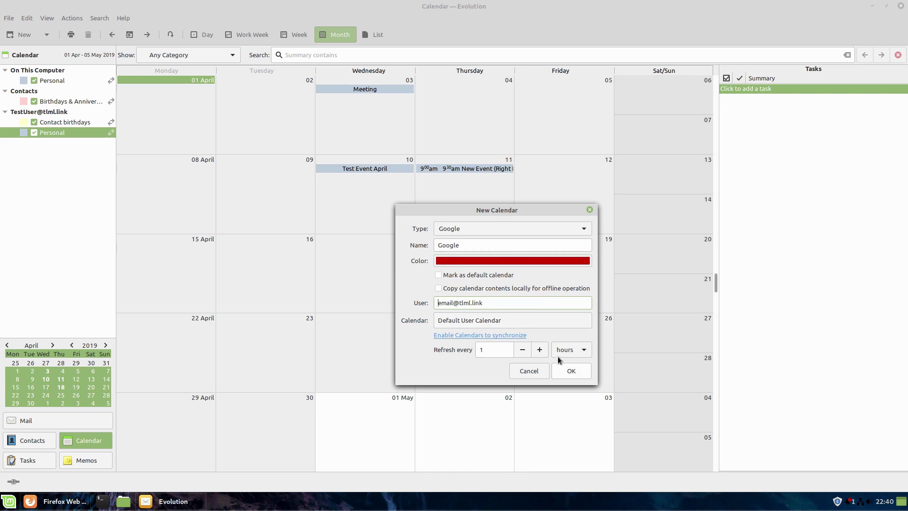
{"action": "left_click", "coordinate": [570, 371]}
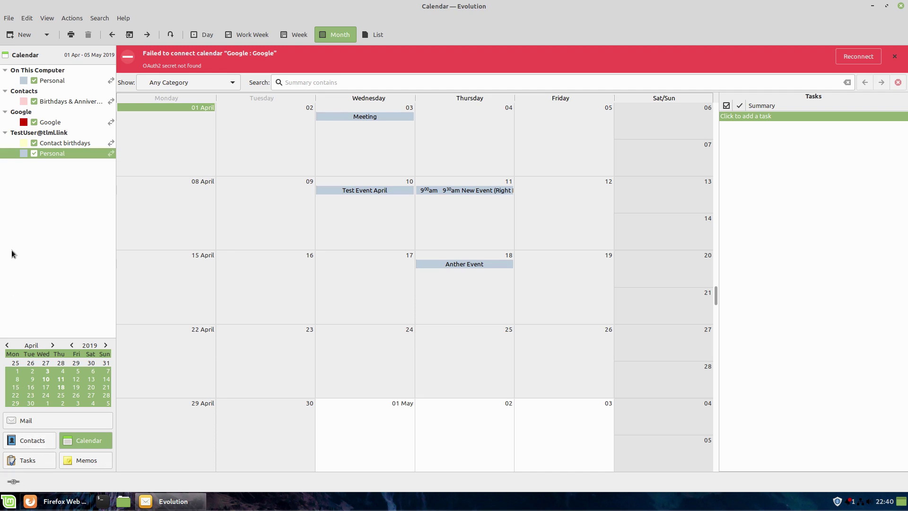
- Back in Mail, dismiss the calendar error and mark the webmail POP account as Default in Preferences
{"action": "left_click", "coordinate": [34, 422]}
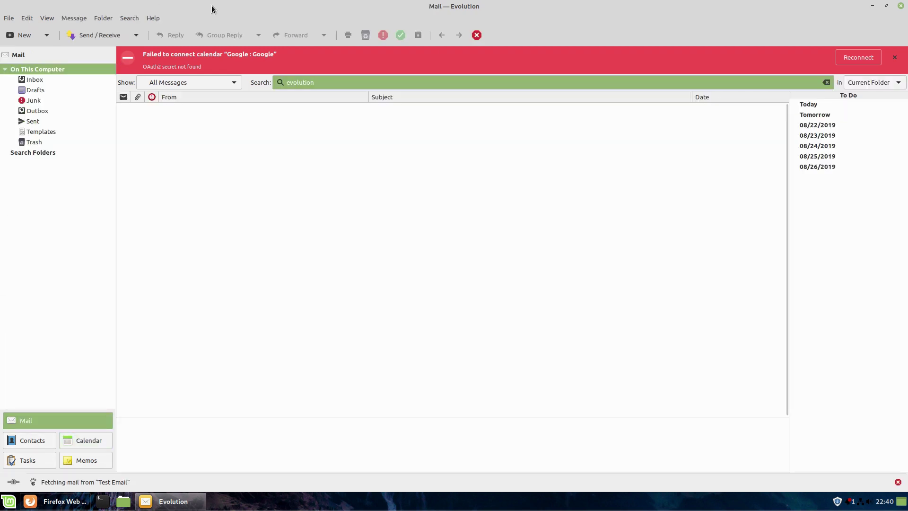
{"action": "left_click", "coordinate": [894, 57]}
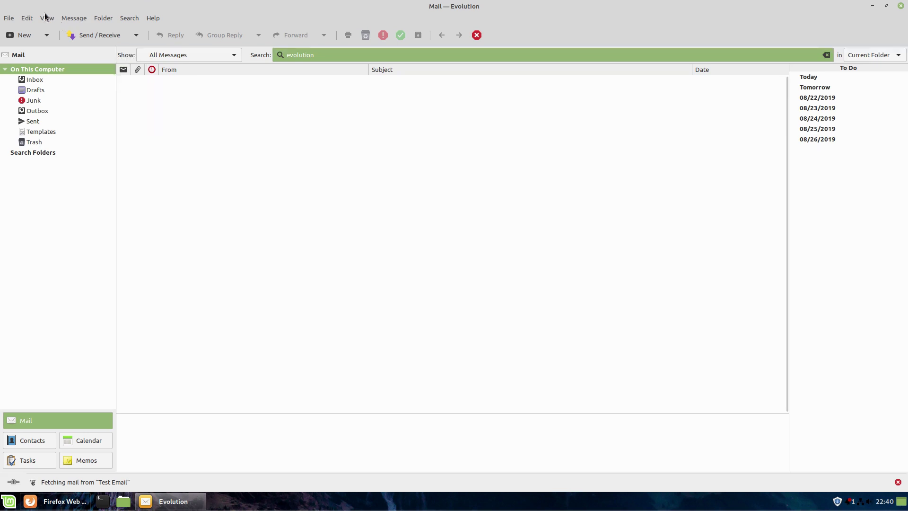
{"action": "left_click", "coordinate": [26, 18]}
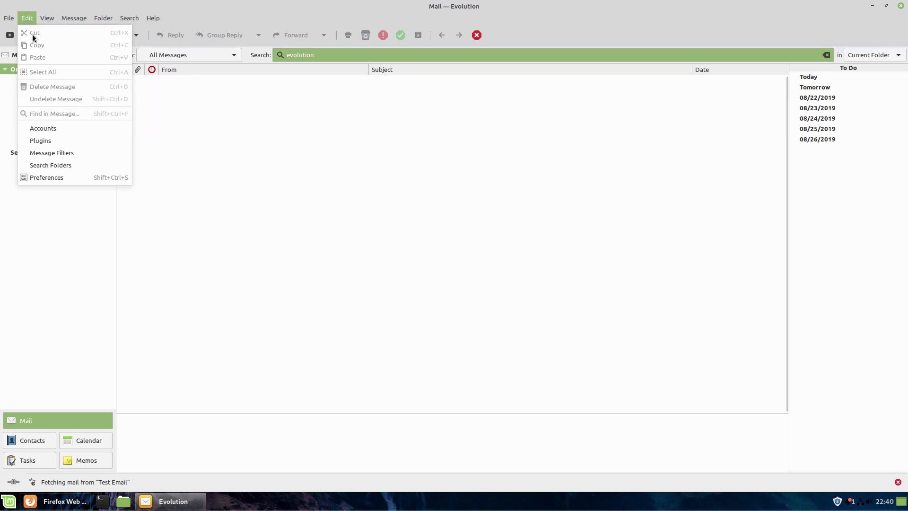
{"action": "left_click", "coordinate": [47, 177]}
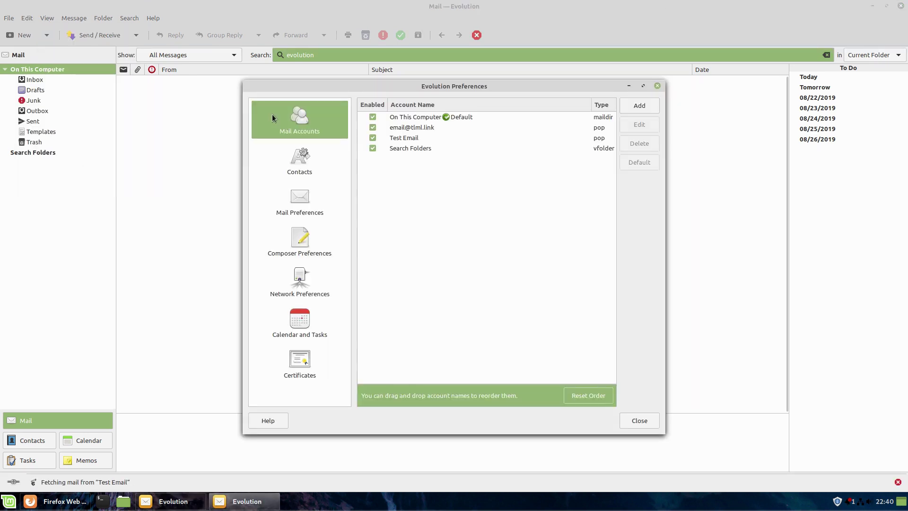
{"action": "left_click", "coordinate": [414, 128]}
{"action": "left_click", "coordinate": [646, 159]}
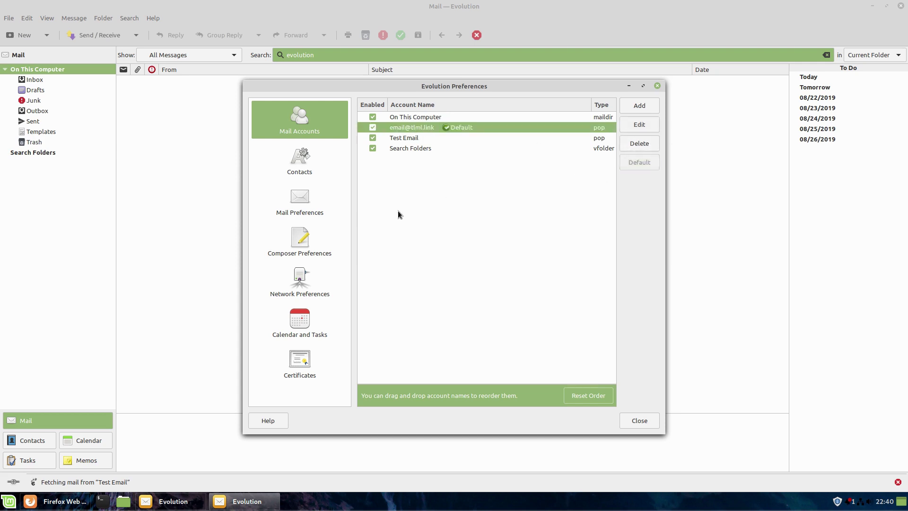
- Set the Contacts table column date format to %ad %I:%M %p
{"action": "left_click", "coordinate": [310, 167]}
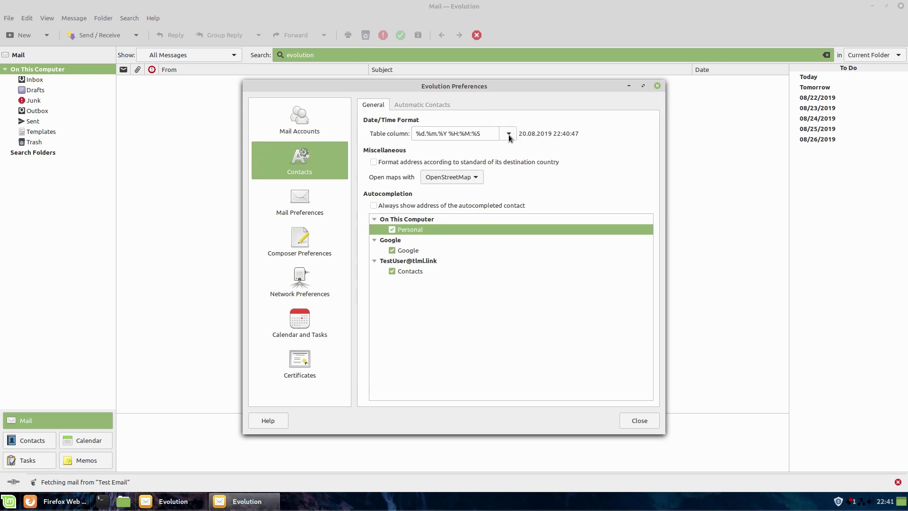
{"action": "left_click_drag", "start_coordinate": [513, 89], "coordinate": [520, 142]}
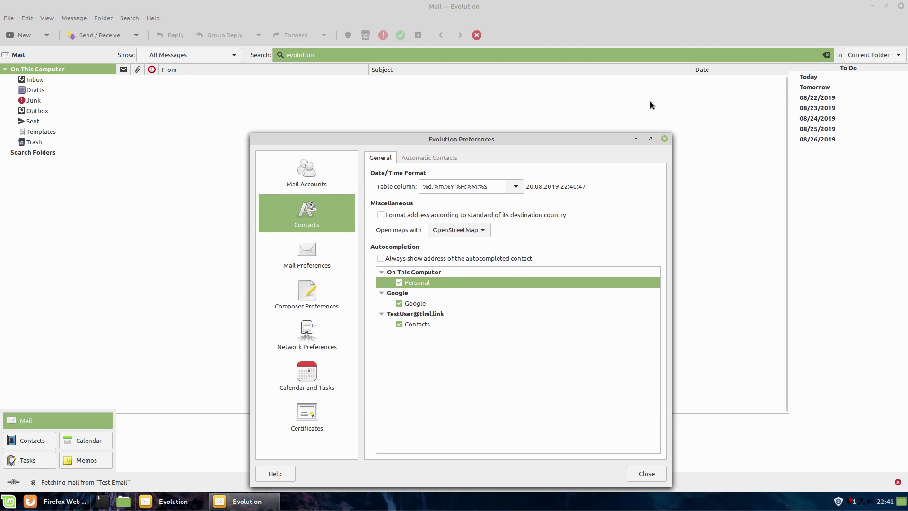
{"action": "left_click", "coordinate": [515, 186]}
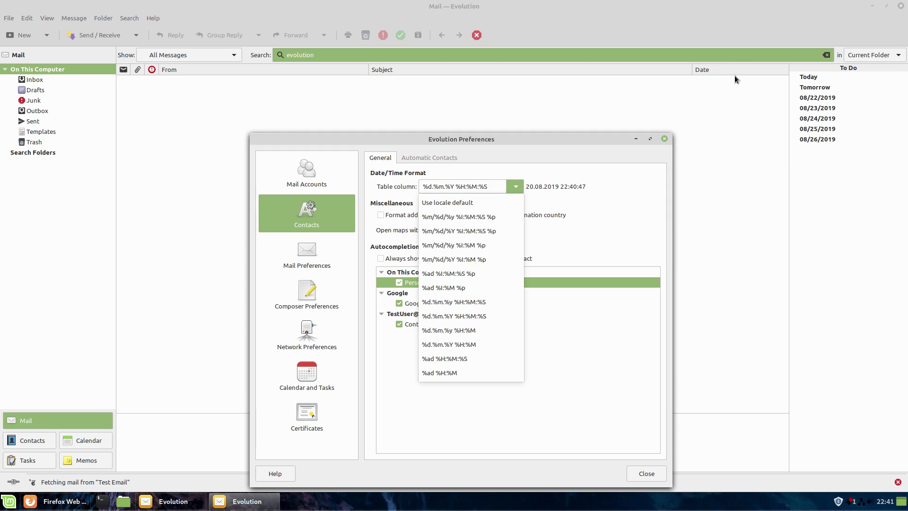
{"action": "left_click", "coordinate": [460, 288]}
{"action": "key", "text": "Down"}
{"action": "key", "text": "Up"}
{"action": "key", "text": "Up"}
{"action": "key", "text": "Down"}
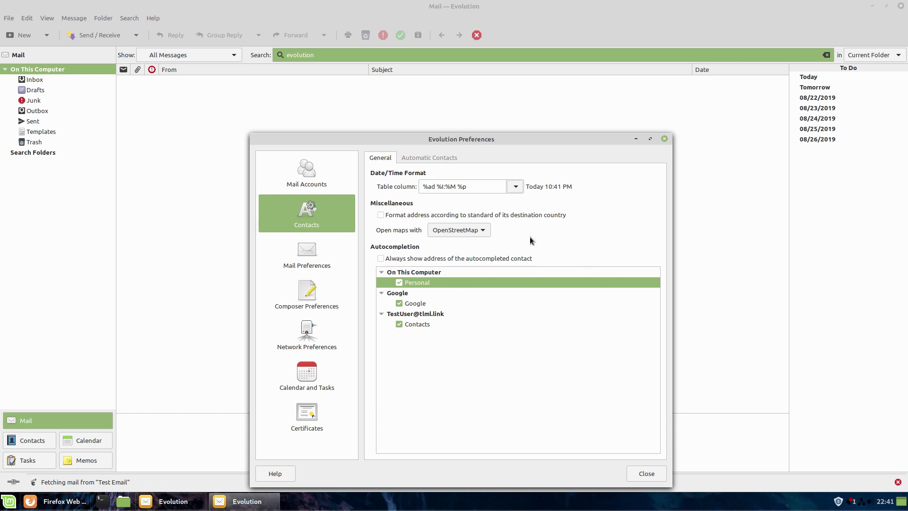
- Keep OpenStreetMap as the map service and move on to Mail Preferences
{"action": "left_click", "coordinate": [473, 234]}
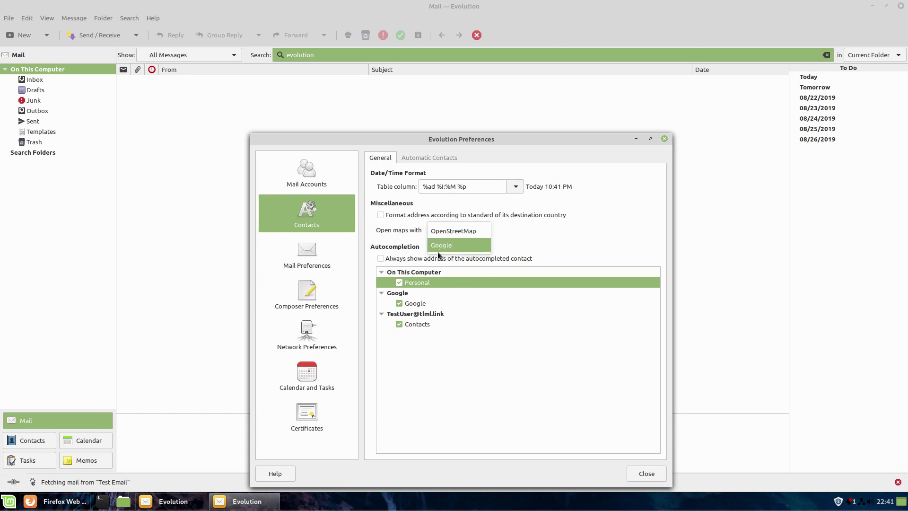
{"action": "left_click", "coordinate": [560, 224]}
{"action": "left_click", "coordinate": [306, 260]}
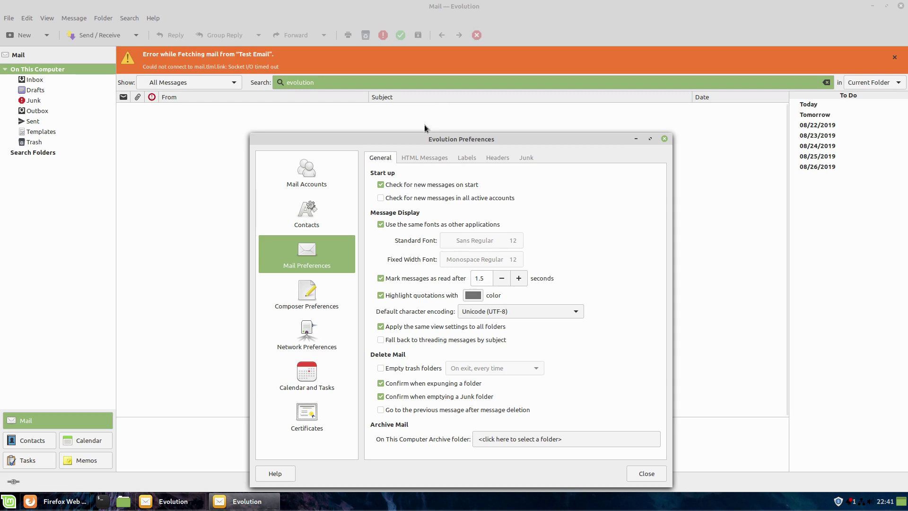
- Review the Mail Preferences tabs: HTML Messages, Labels, Headers and Junk, dismissing the fetch error
{"action": "left_click", "coordinate": [424, 158]}
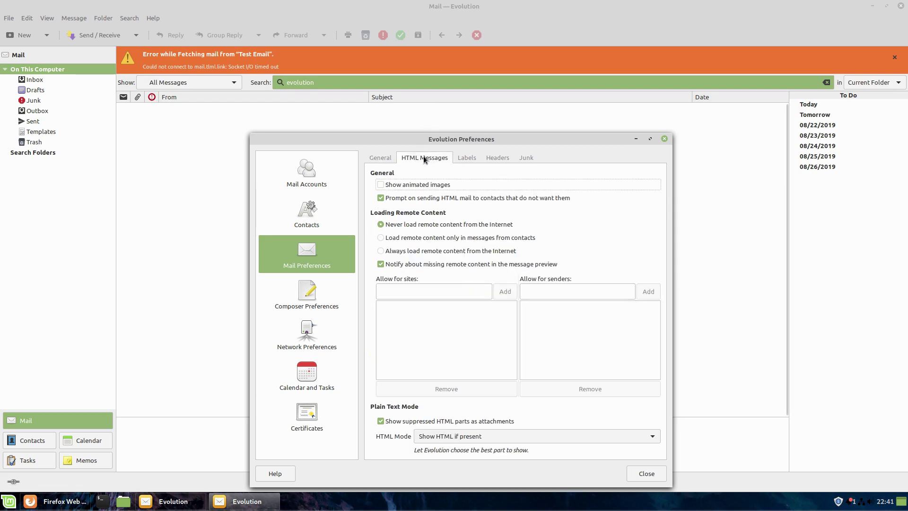
{"action": "left_click", "coordinate": [895, 57]}
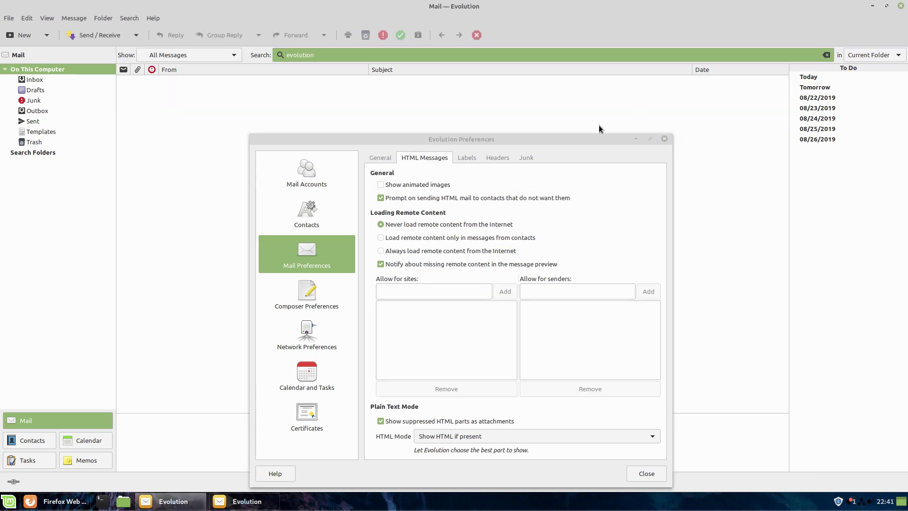
{"action": "left_click", "coordinate": [469, 157]}
{"action": "left_click", "coordinate": [502, 158]}
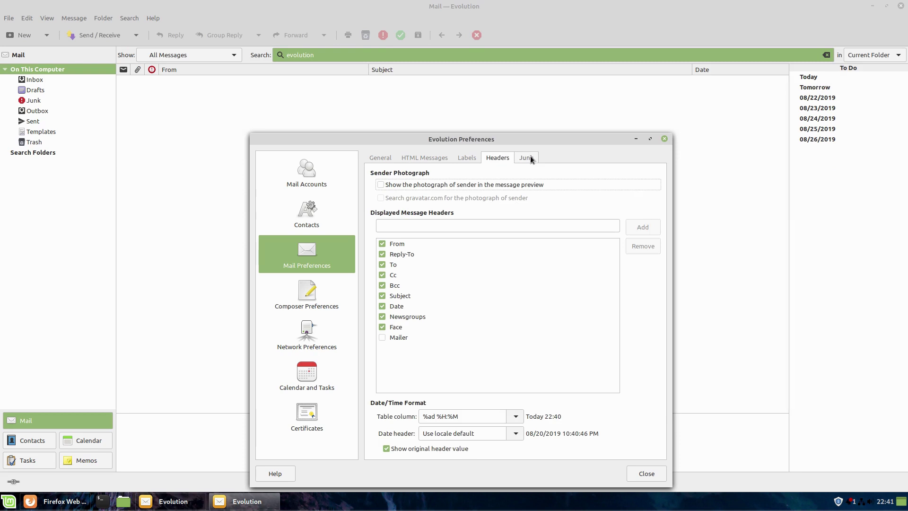
{"action": "left_click", "coordinate": [530, 158]}
{"action": "left_click", "coordinate": [383, 158]}
- Look over the Composer, Network and Calendar and Tasks preferences, then close Preferences
{"action": "left_click", "coordinate": [312, 297]}
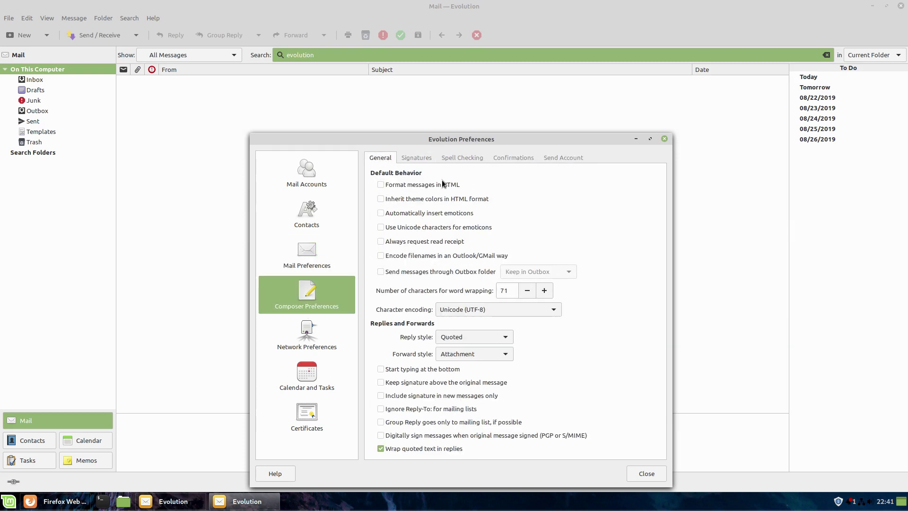
{"action": "left_click", "coordinate": [303, 353]}
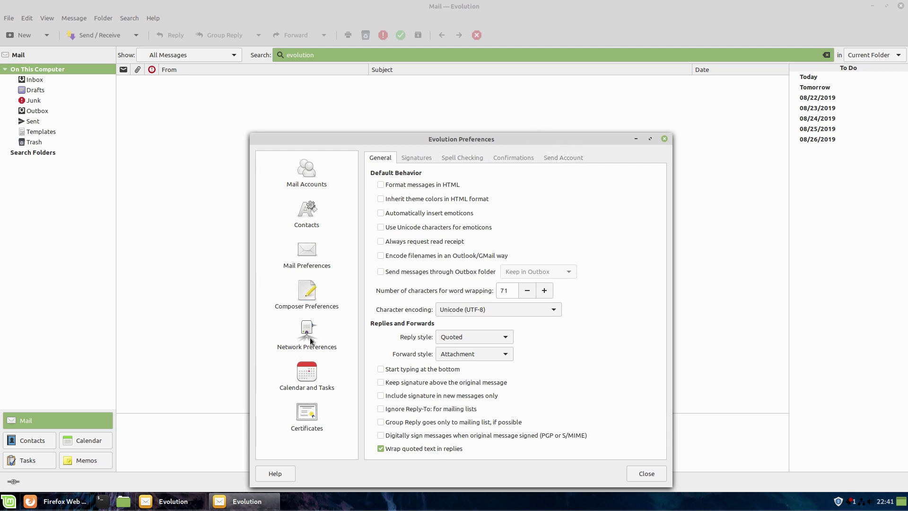
{"action": "left_click", "coordinate": [317, 378]}
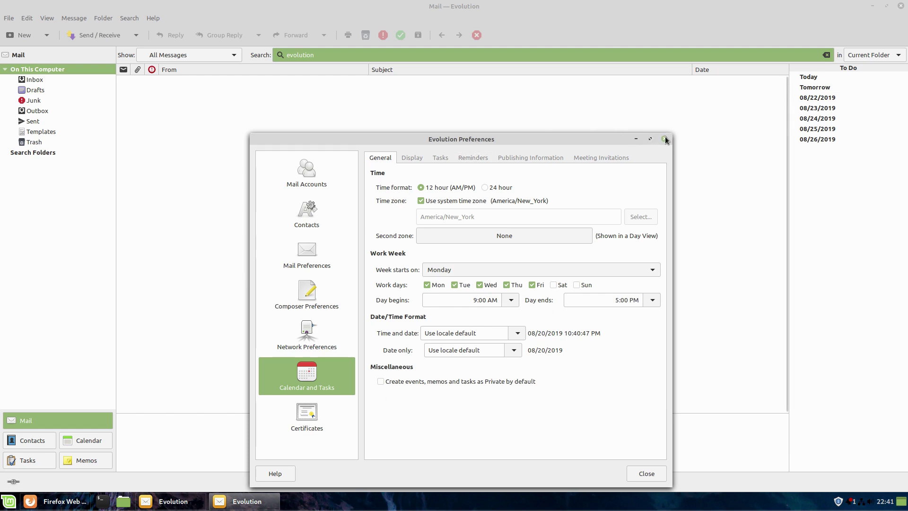
{"action": "left_click", "coordinate": [649, 475]}
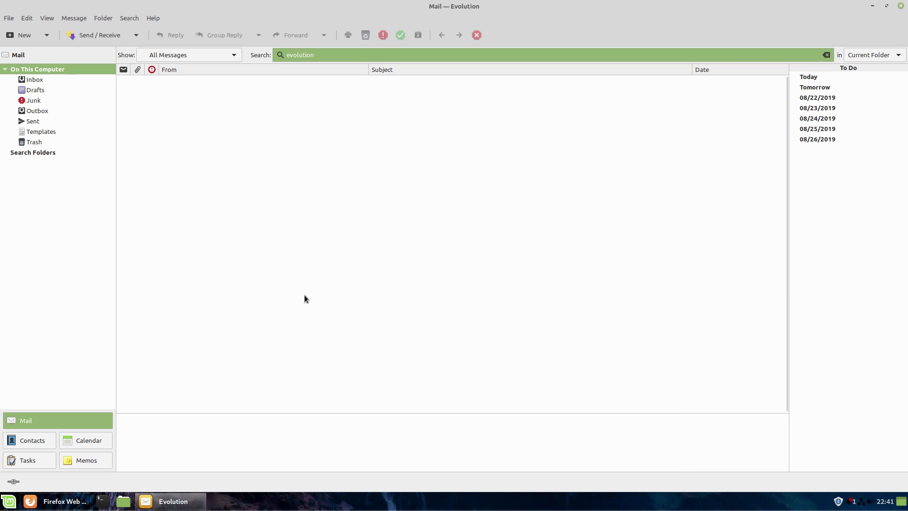